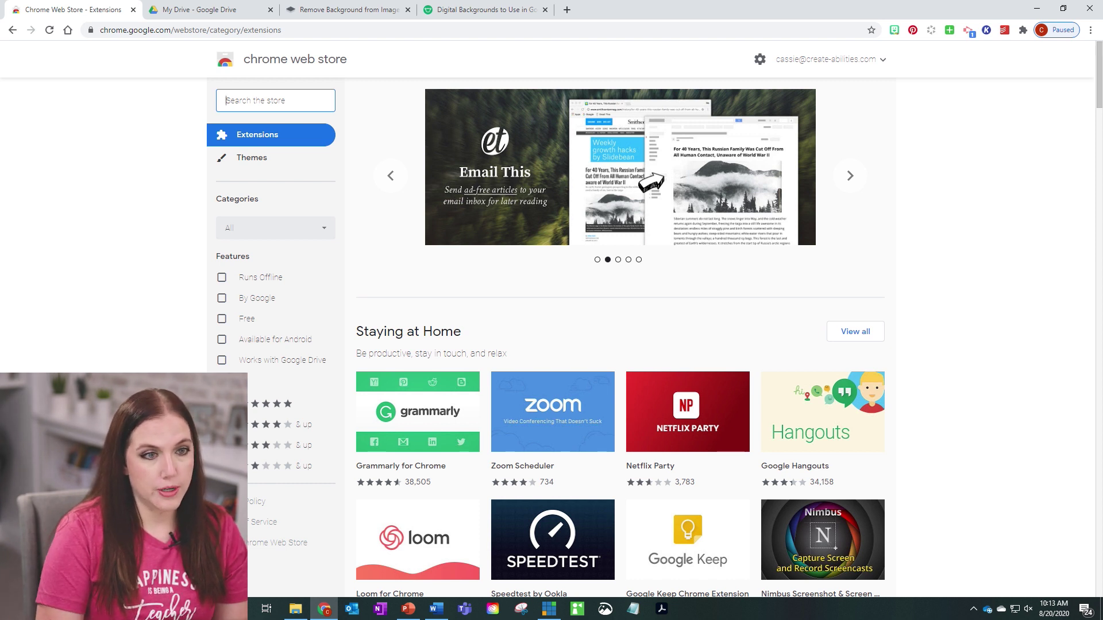
Search the Chrome Web Store for "bitmoji", view the Bitmoji extension page, and browse the stickers in the installed extension.
{"action": "type", "text": "bitmoji"}
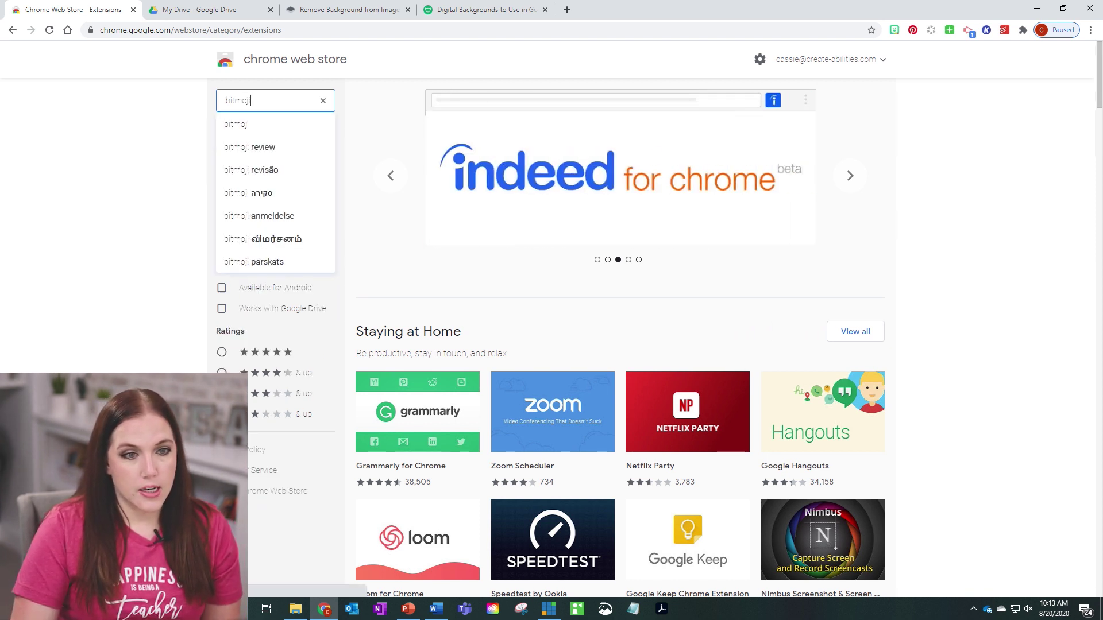
{"action": "key", "text": "Return"}
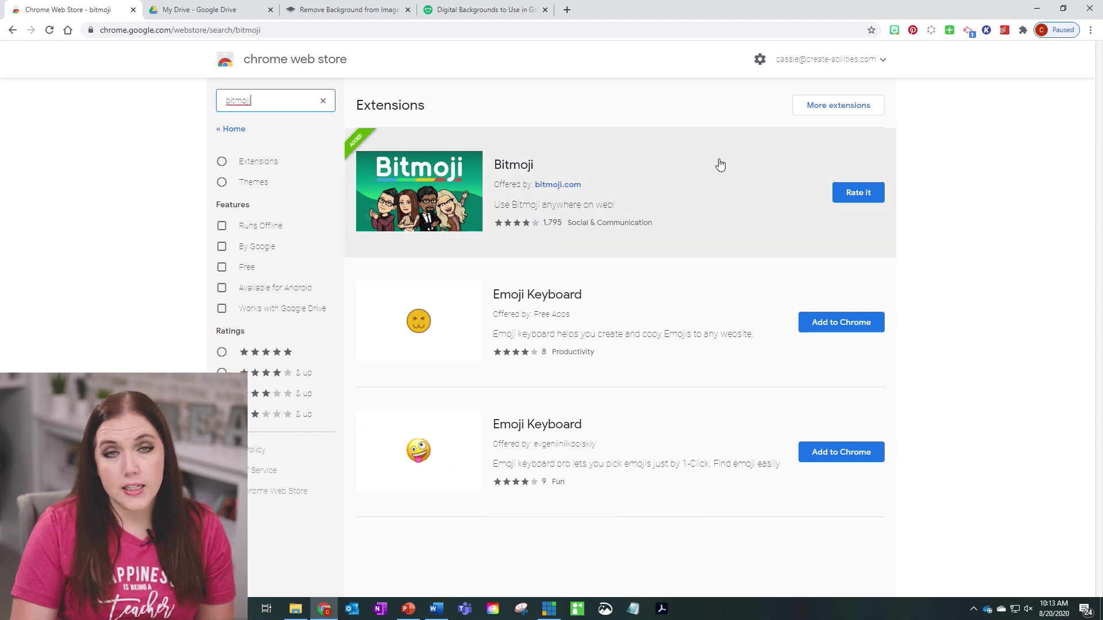
{"action": "left_click", "coordinate": [501, 165]}
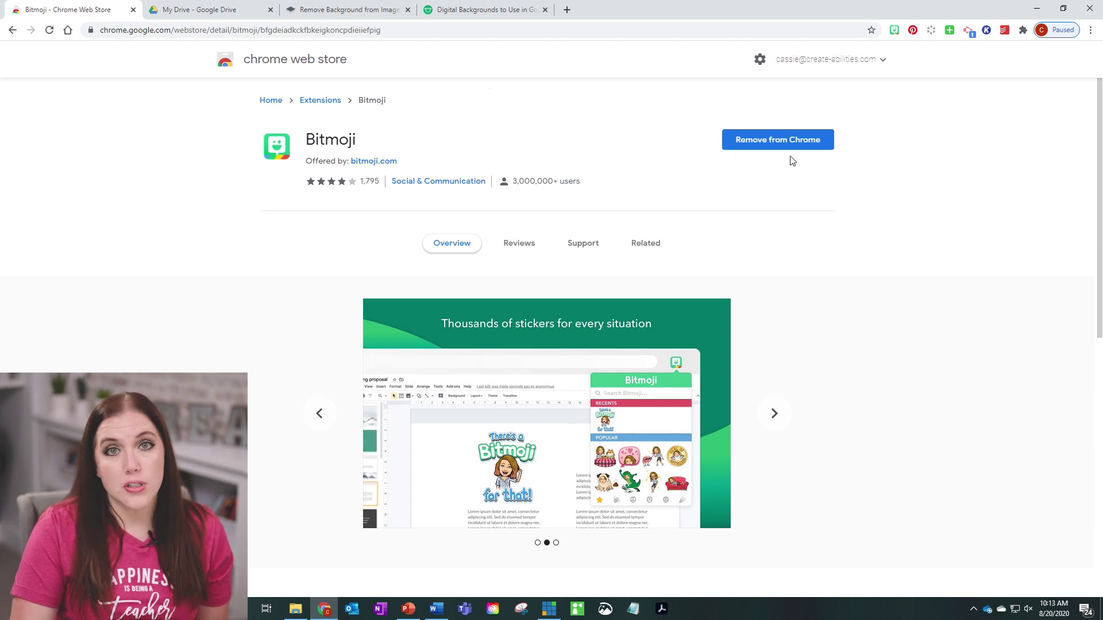
{"action": "left_click", "coordinate": [899, 33]}
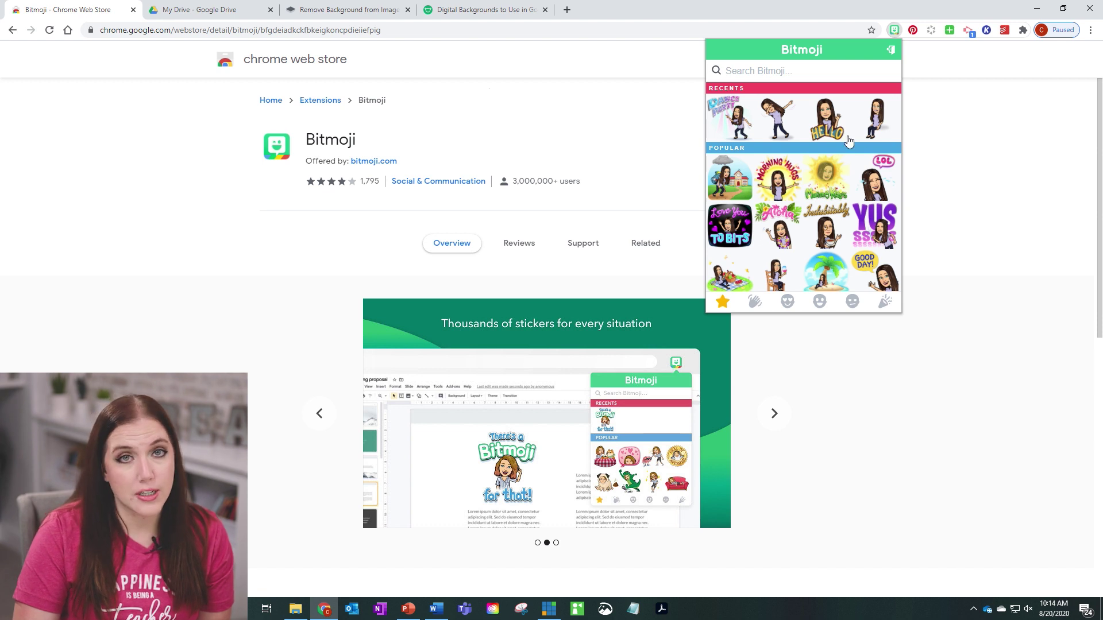
{"action": "scroll", "coordinate": [849, 210], "scroll_direction": "down", "scroll_amount": 1}
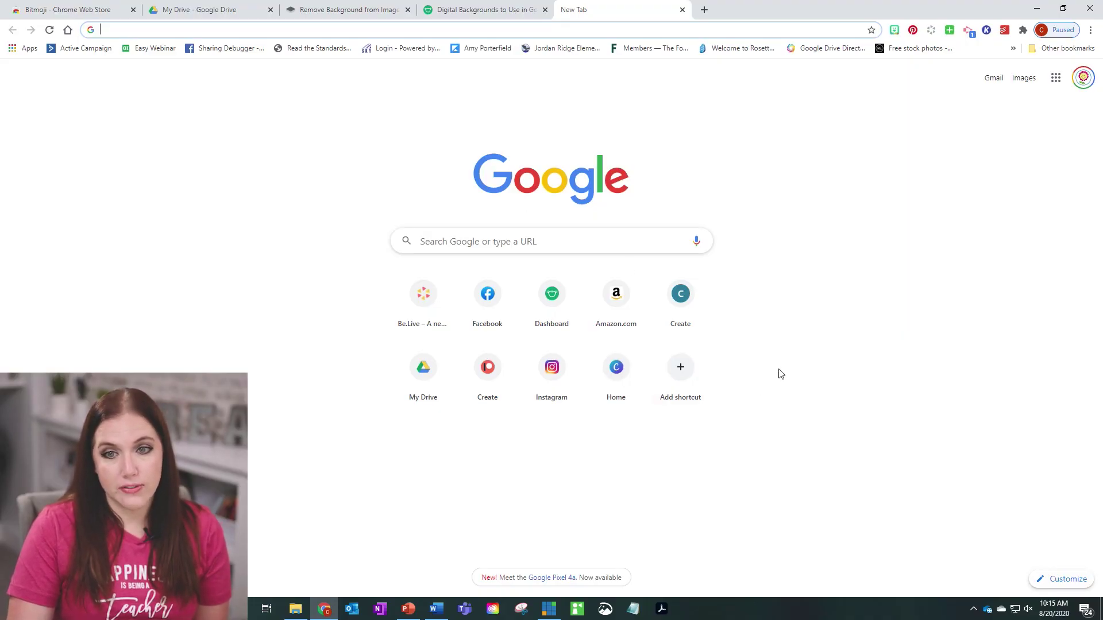
Open Google Slides from the Google apps list and create a blank presentation.
{"action": "left_click", "coordinate": [1056, 85]}
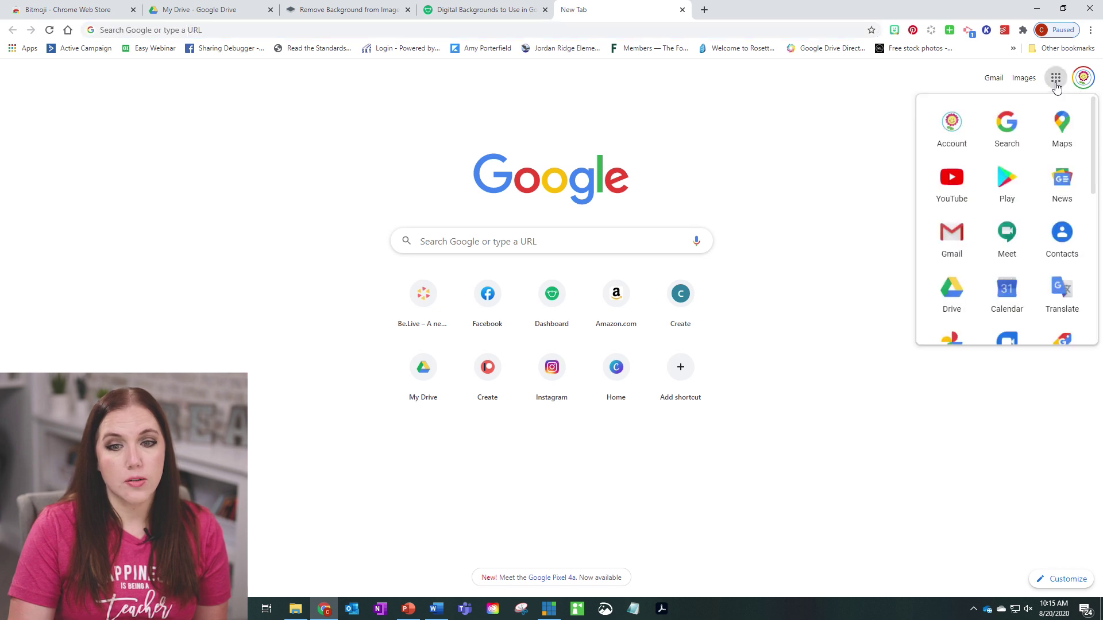
{"action": "scroll", "coordinate": [1000, 210], "scroll_direction": "down", "scroll_amount": 2}
{"action": "scroll", "coordinate": [1000, 210], "scroll_direction": "down", "scroll_amount": 2}
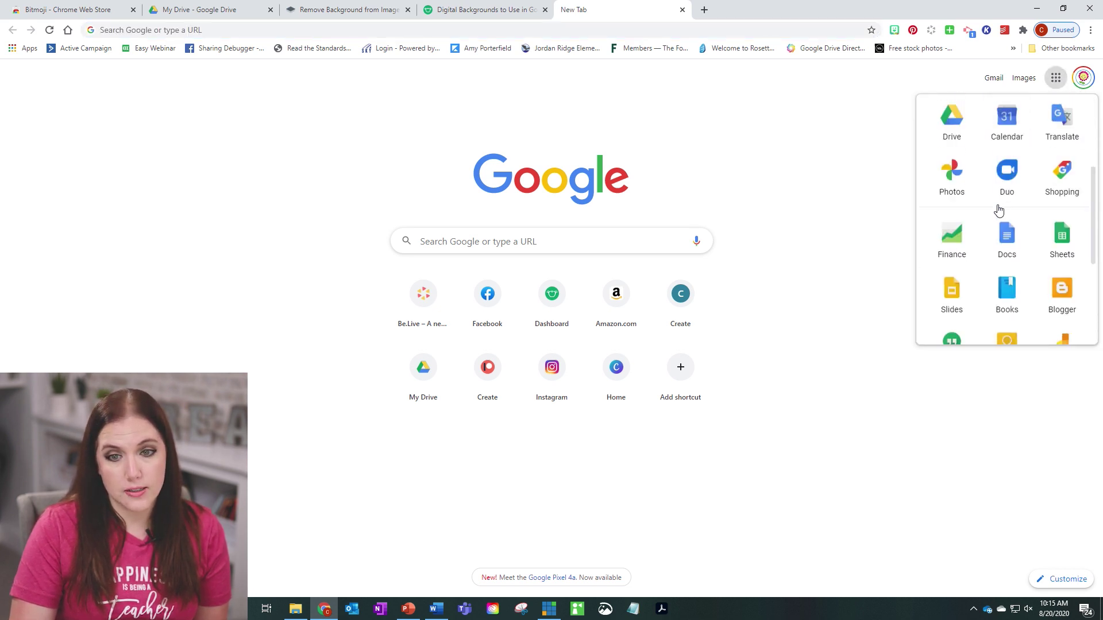
{"action": "left_click", "coordinate": [952, 248]}
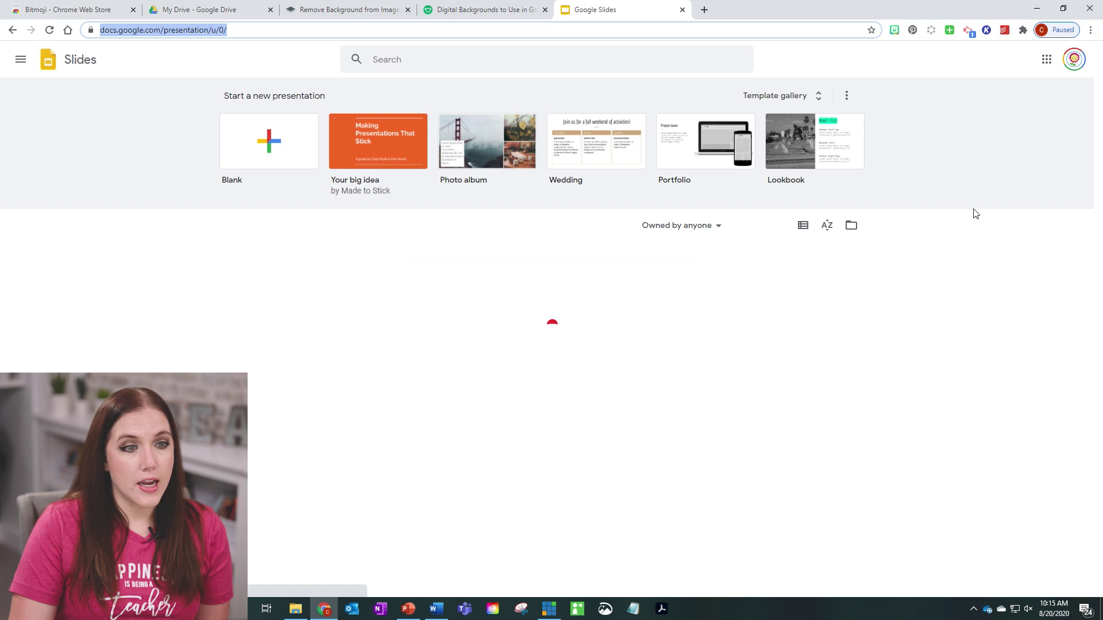
{"action": "left_click", "coordinate": [265, 146]}
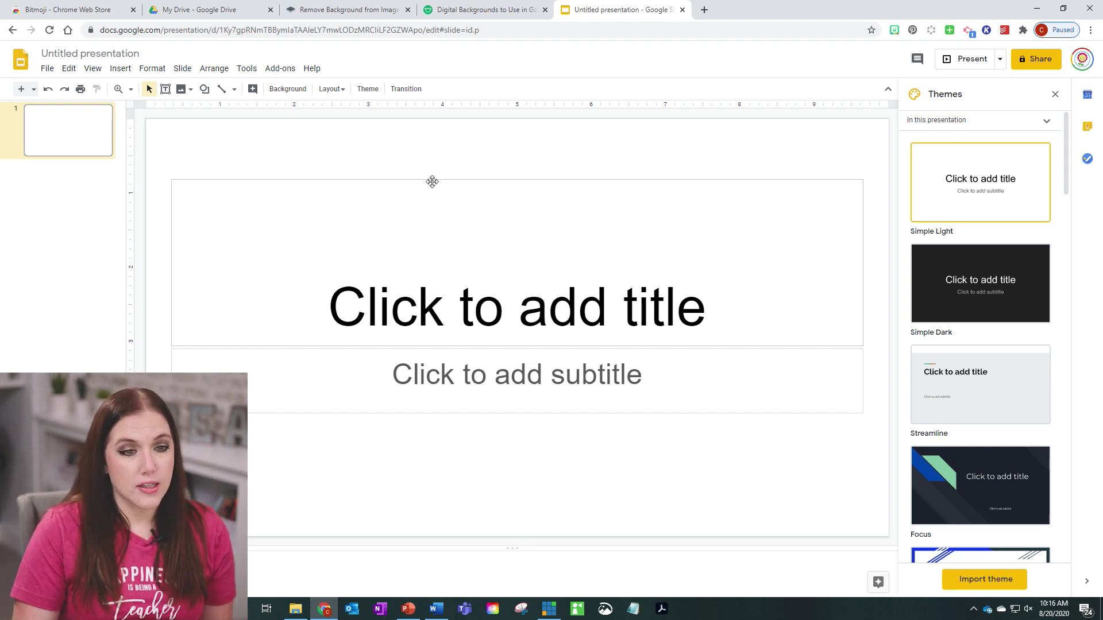
Delete both the title and subtitle placeholders from the first slide.
{"action": "left_click", "coordinate": [432, 182]}
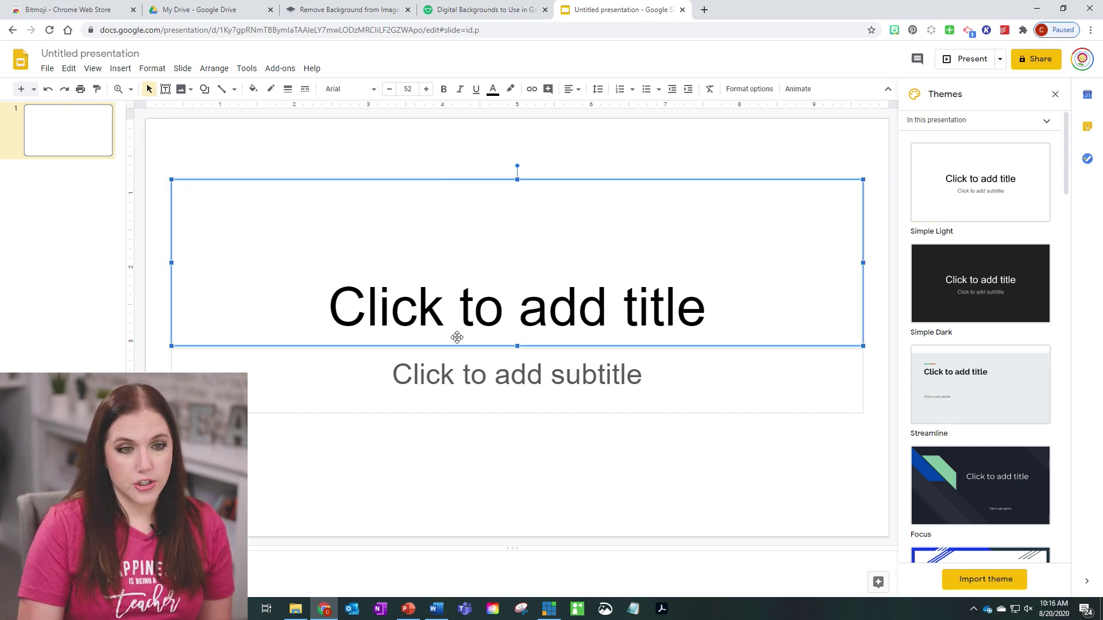
{"action": "left_click", "coordinate": [460, 414], "text": "shift"}
{"action": "key", "text": "Delete"}
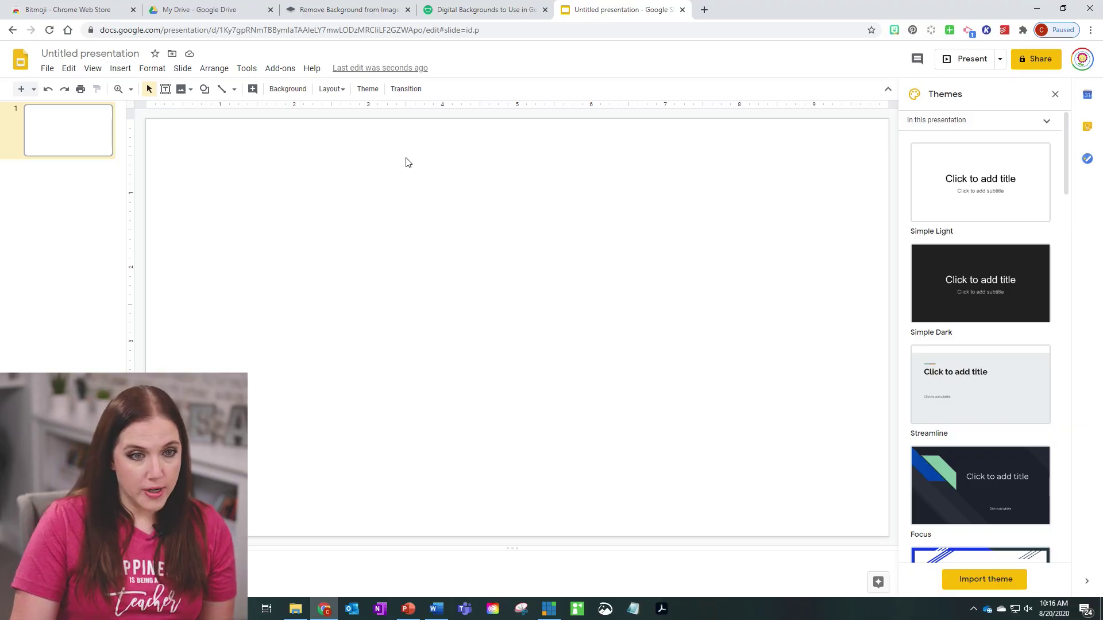
Set the slide background to the white brick wall with potted tree from a Google image search for "floor and wall background".
{"action": "left_click", "coordinate": [288, 92]}
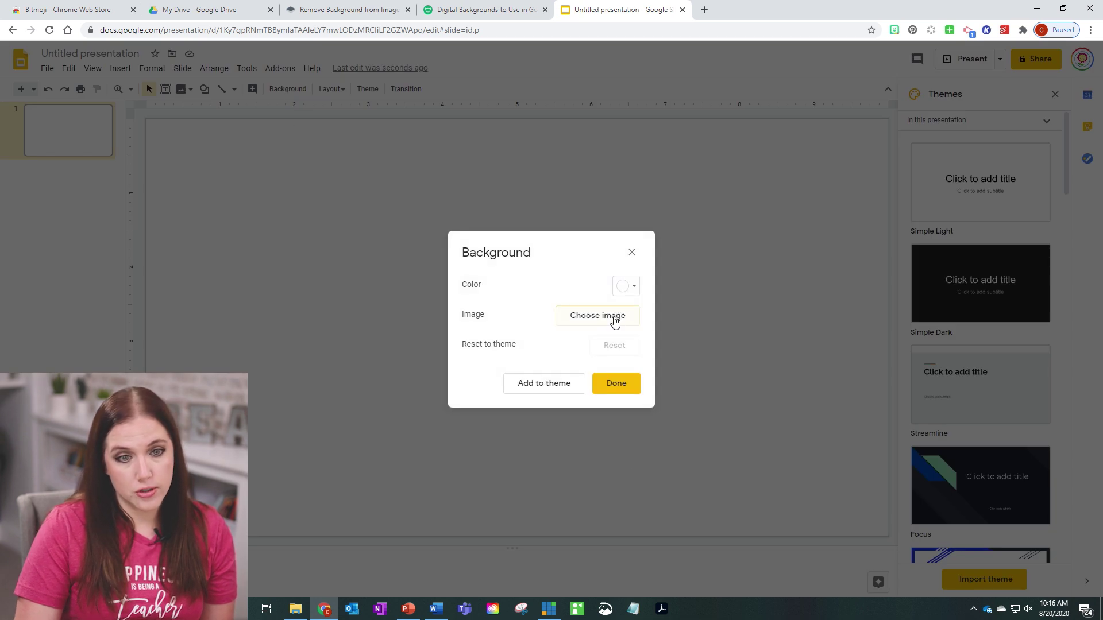
{"action": "left_click", "coordinate": [615, 323]}
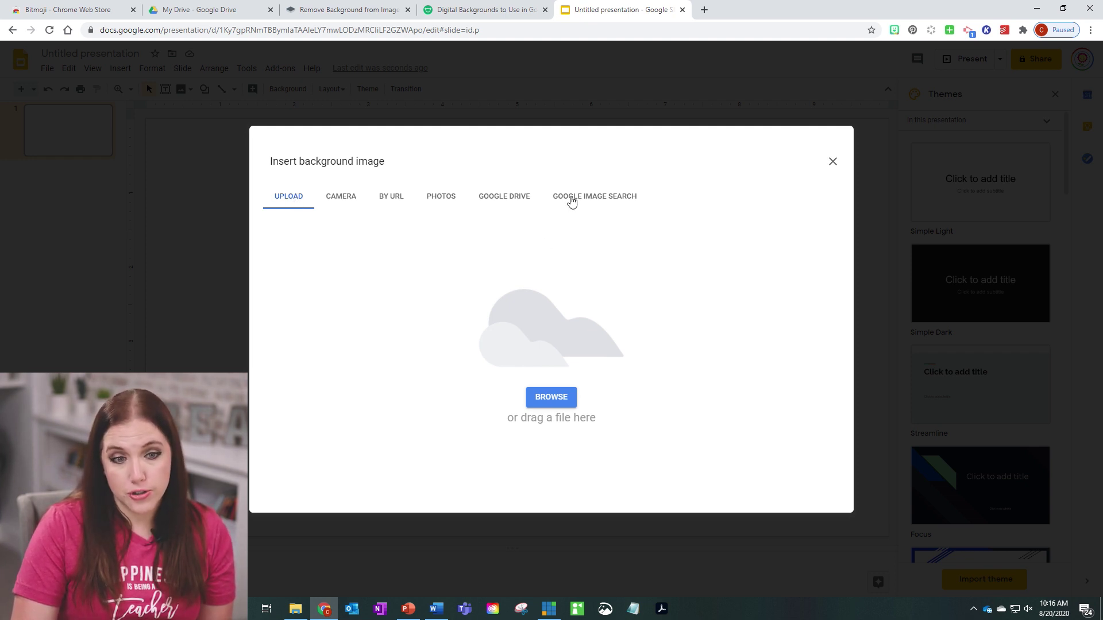
{"action": "left_click", "coordinate": [594, 198]}
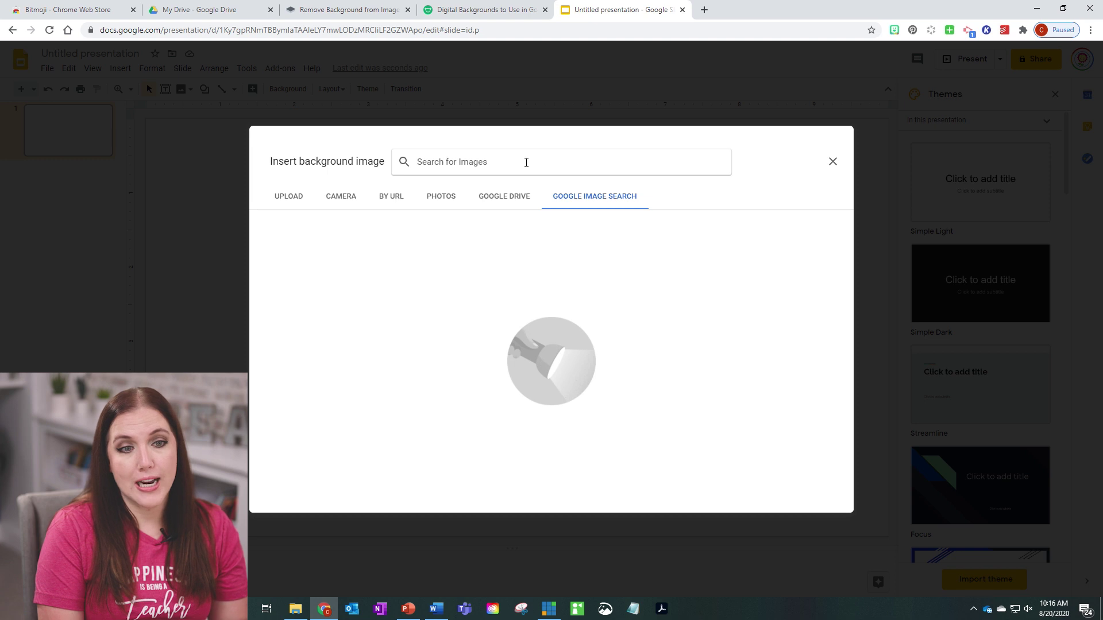
{"action": "type", "text": "floor and wall"}
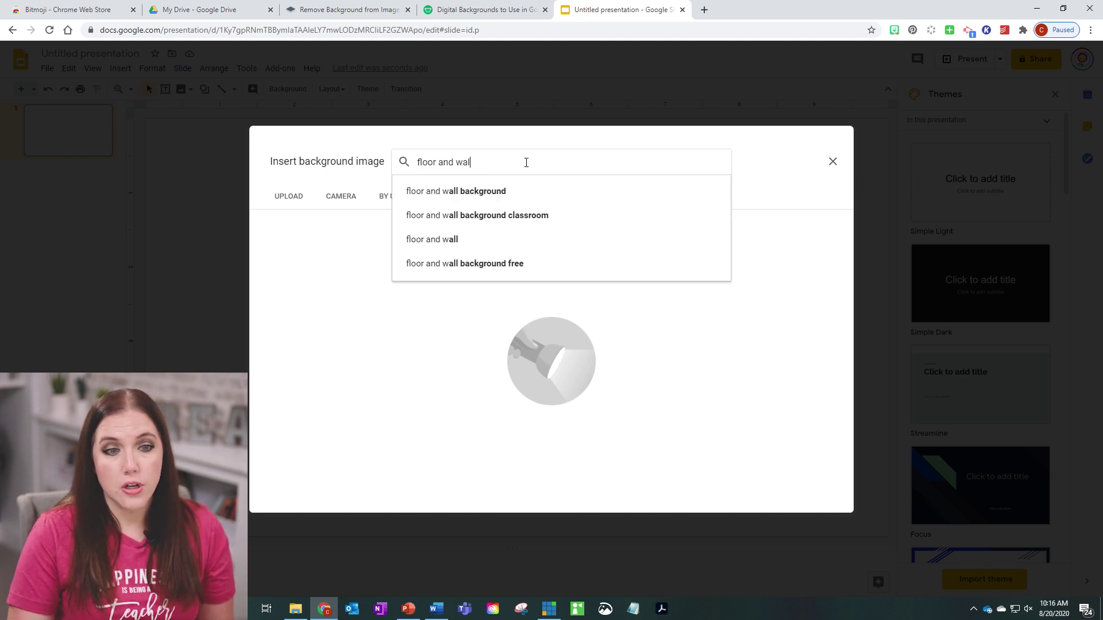
{"action": "left_click", "coordinate": [486, 193]}
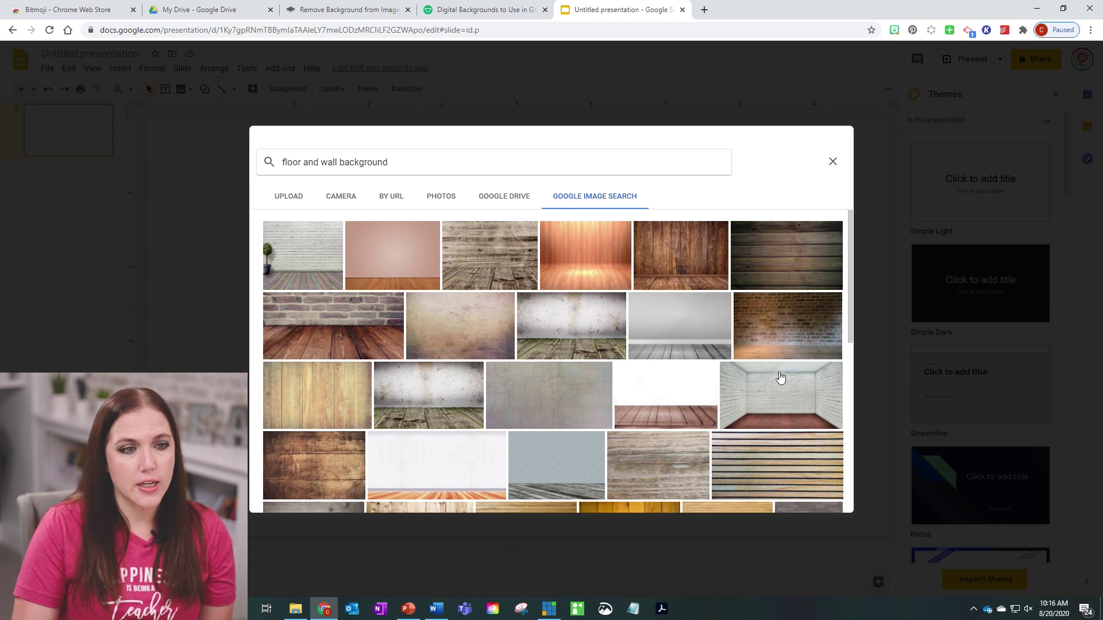
{"action": "left_click", "coordinate": [303, 247]}
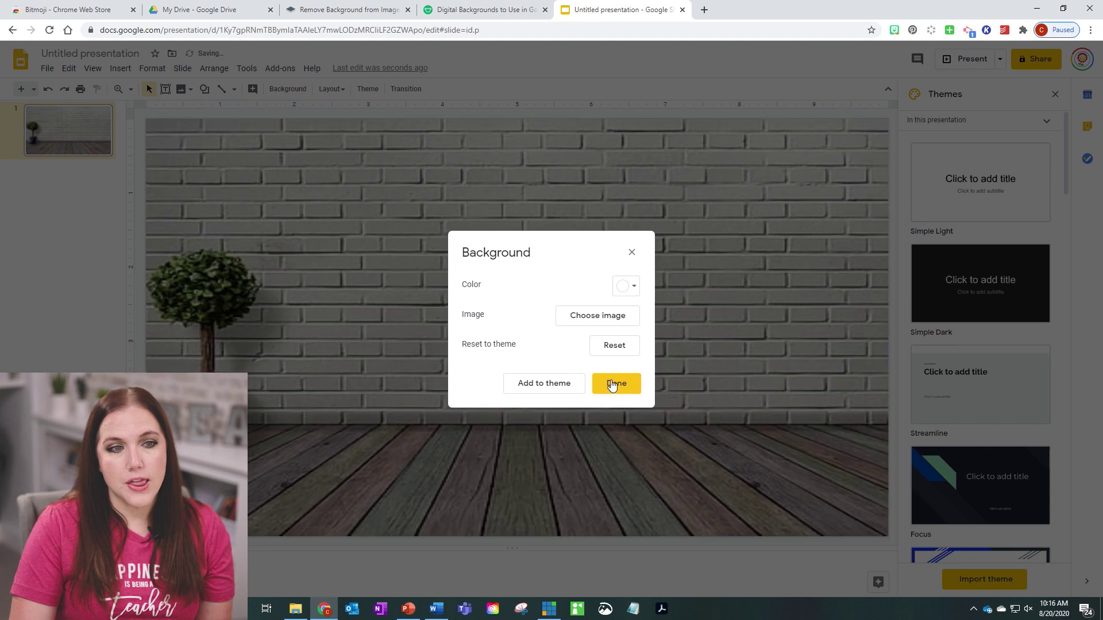
{"action": "left_click", "coordinate": [615, 384]}
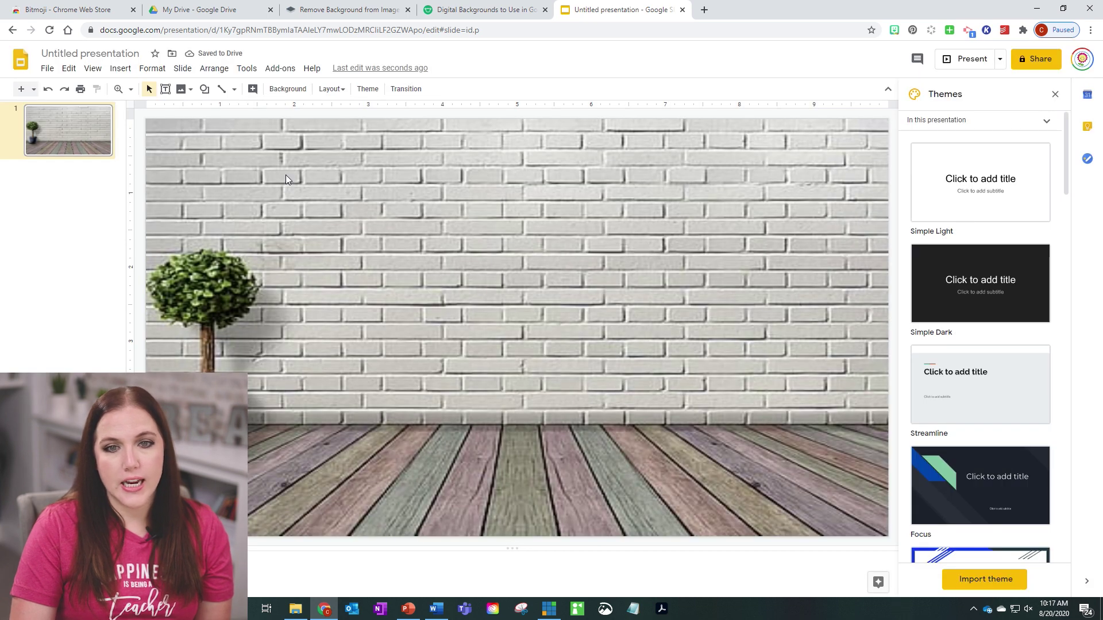
Dismiss the theme suggestions and run a web image search for "transparent chair" to insert into the slide.
{"action": "left_click_drag", "start_coordinate": [466, 274], "coordinate": [698, 457]}
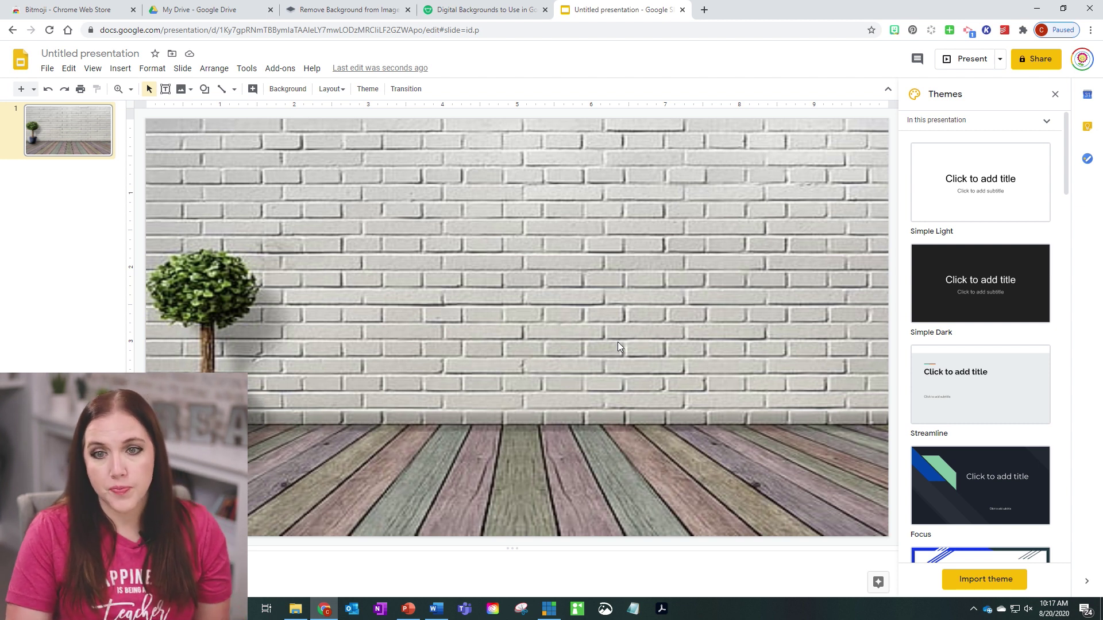
{"action": "left_click", "coordinate": [1055, 94]}
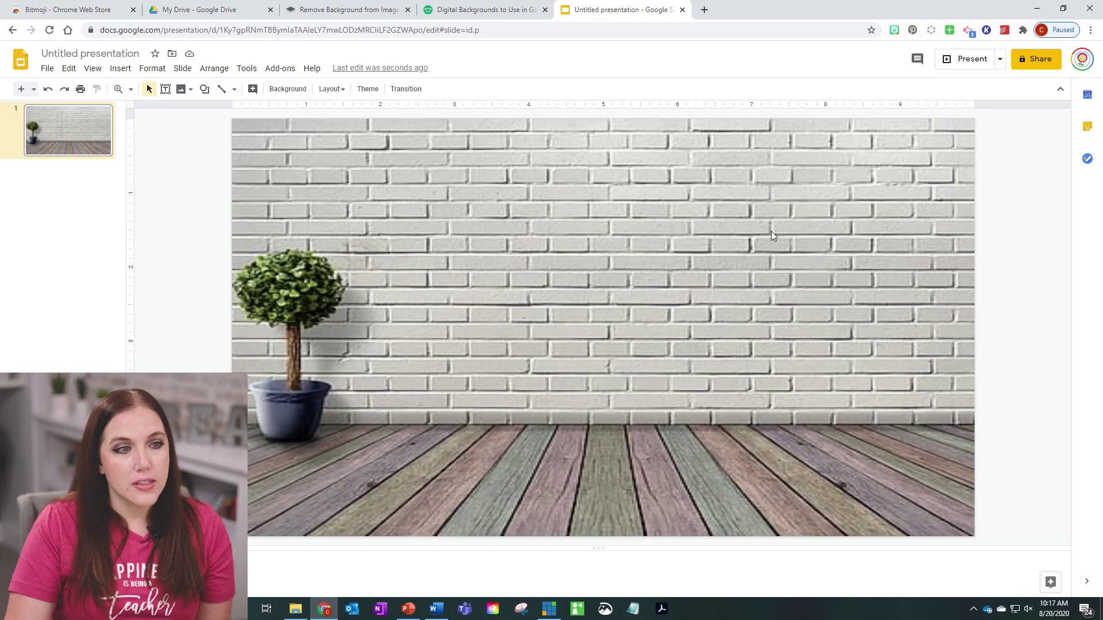
{"action": "left_click", "coordinate": [120, 71]}
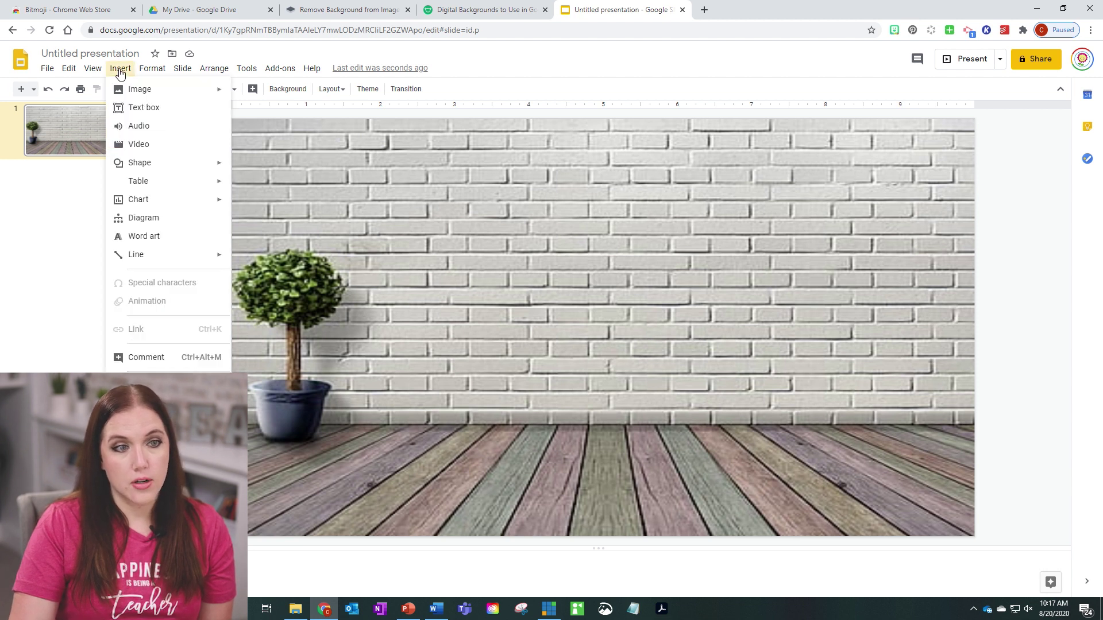
{"action": "mouse_move", "coordinate": [136, 90]}
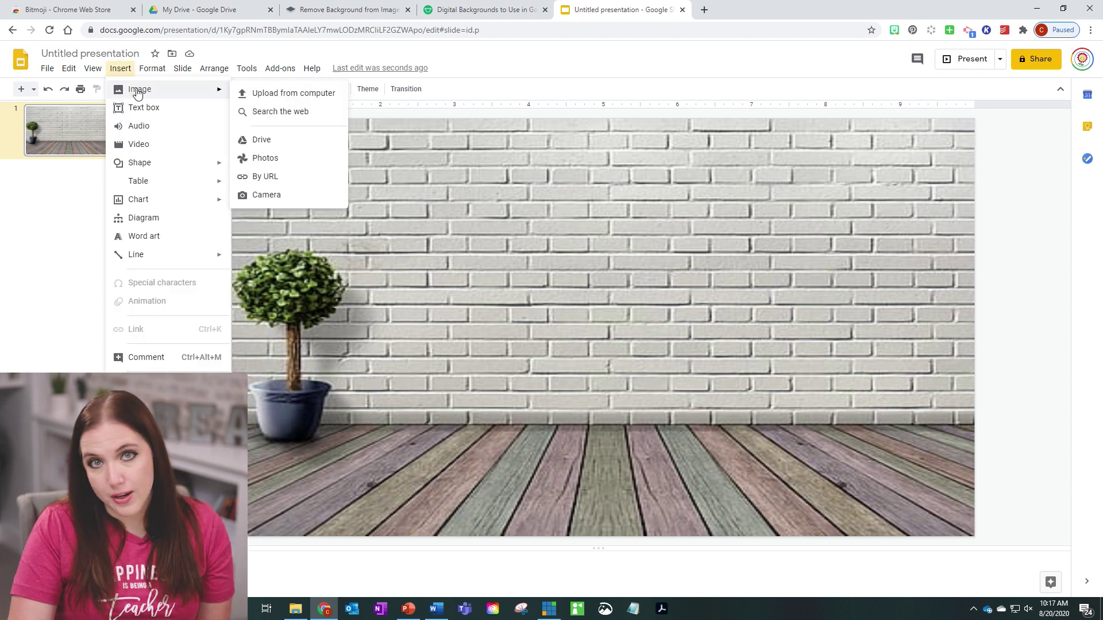
{"action": "left_click", "coordinate": [305, 113]}
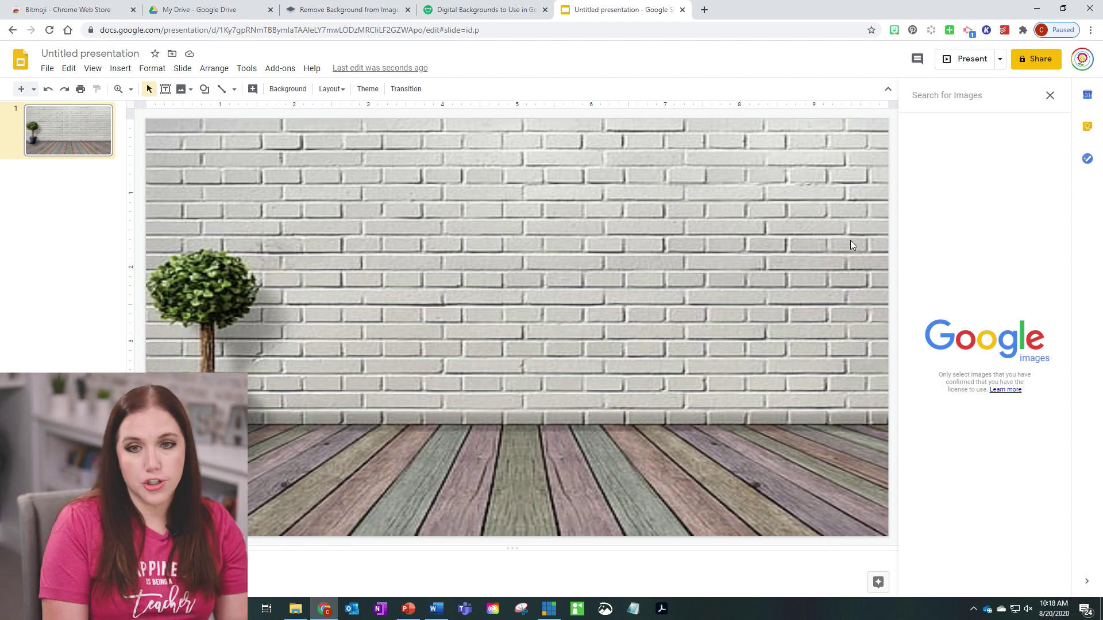
{"action": "type", "text": "transpa"}
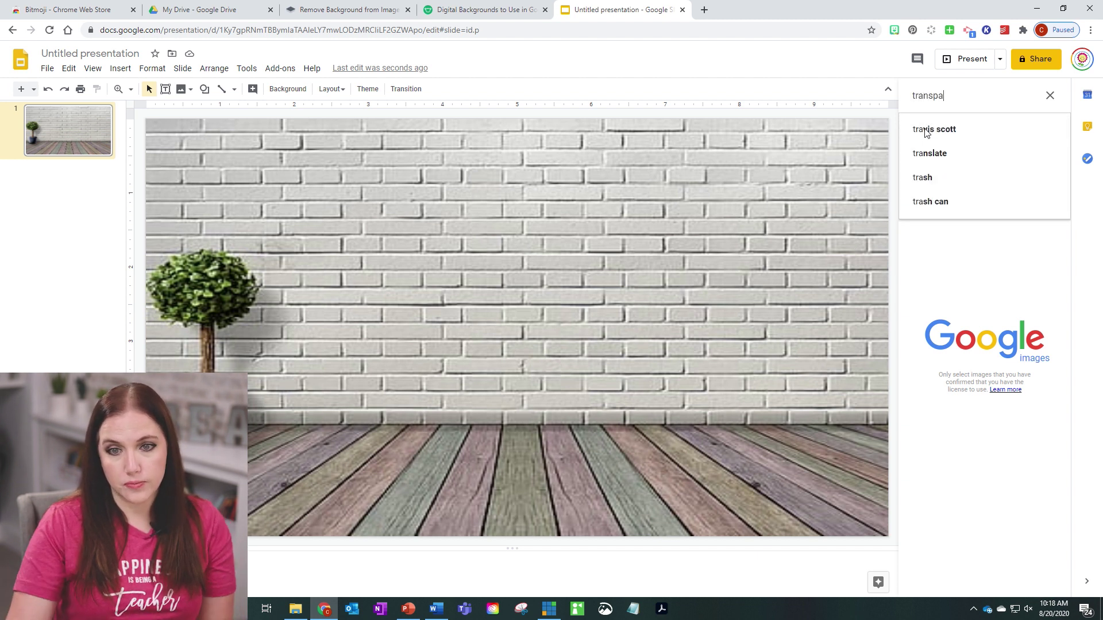
{"action": "type", "text": "rent chair"}
{"action": "key", "text": "Return"}
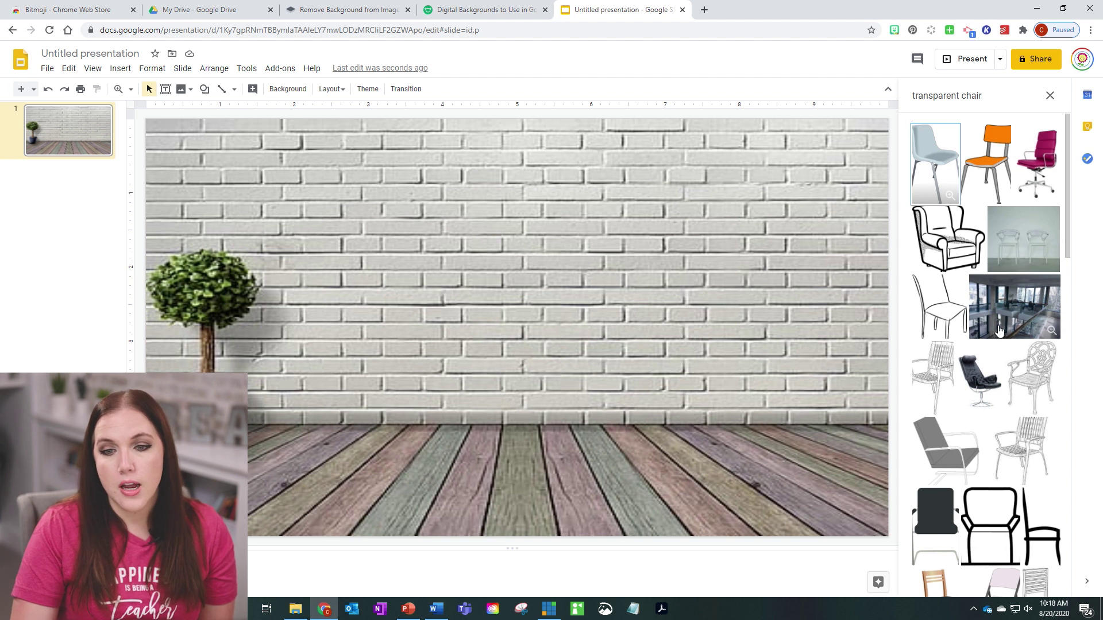
Try the black round-backed chair from the search results on the slide, then delete it.
{"action": "scroll", "coordinate": [999, 328], "scroll_direction": "down", "scroll_amount": 2}
{"action": "scroll", "coordinate": [983, 353], "scroll_direction": "down", "scroll_amount": 8}
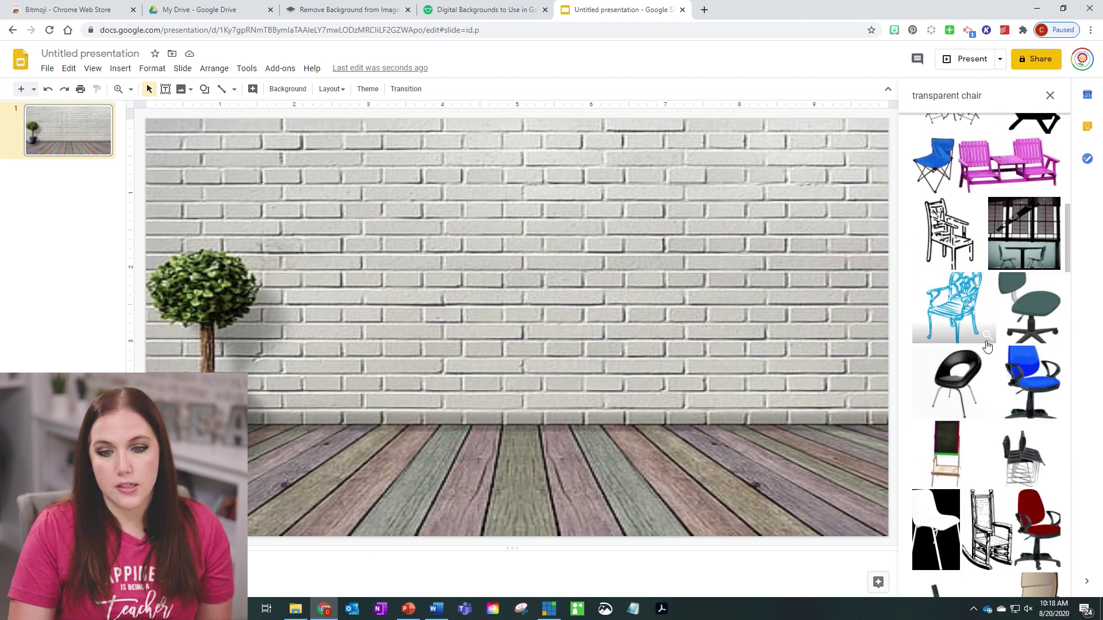
{"action": "left_click", "coordinate": [967, 387]}
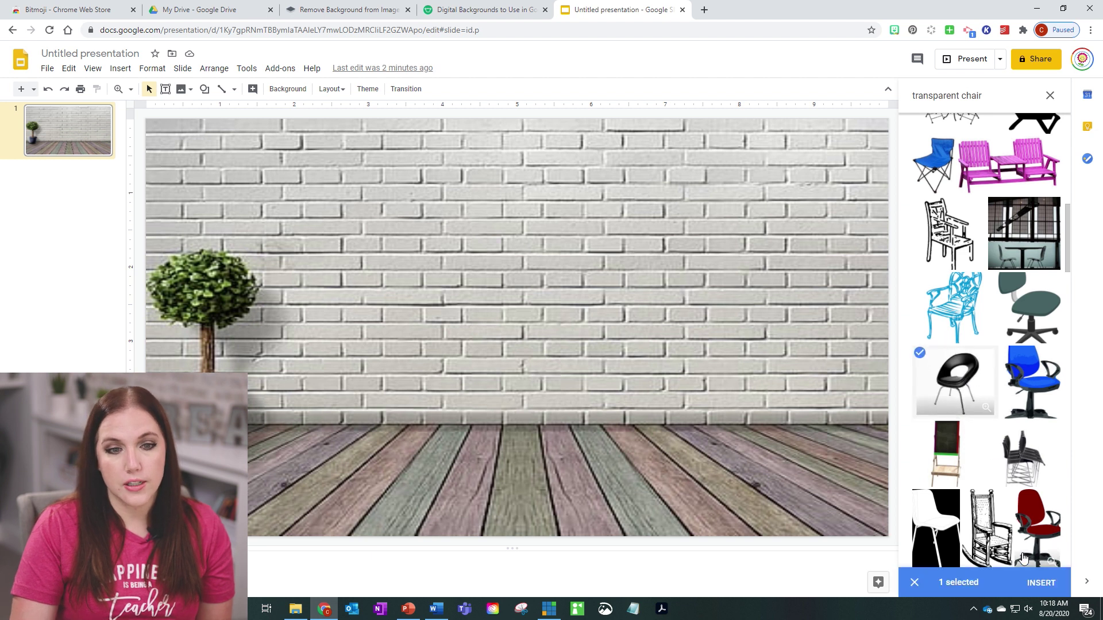
{"action": "left_click", "coordinate": [1041, 583]}
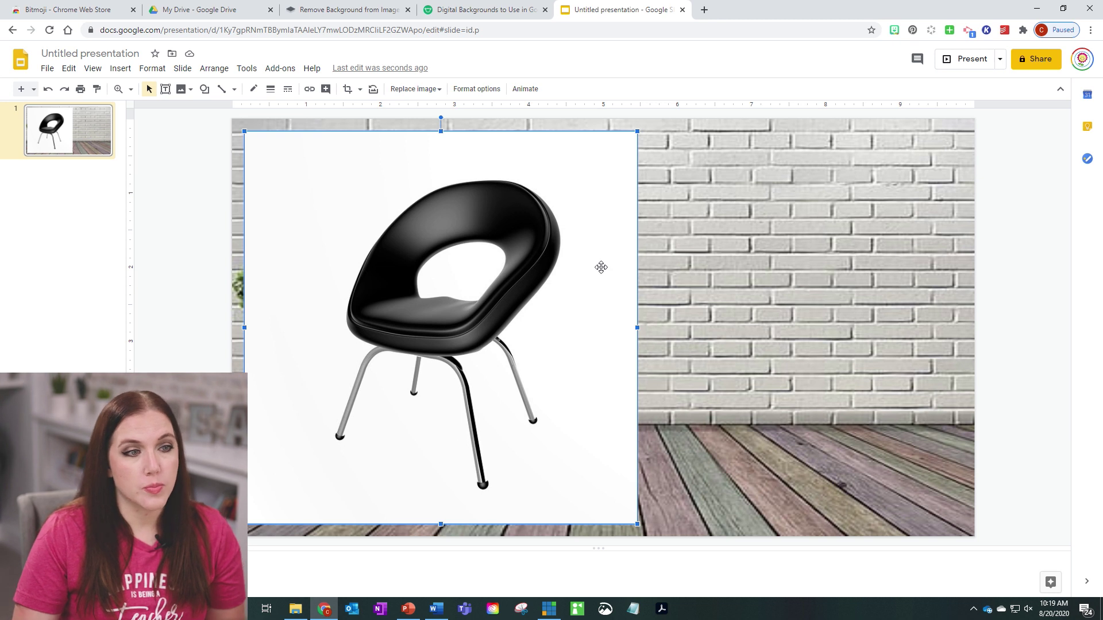
{"action": "key", "text": "Delete"}
Insert the dark red office chair from the "transparent chair" web image results into the slide.
{"action": "left_click", "coordinate": [120, 69]}
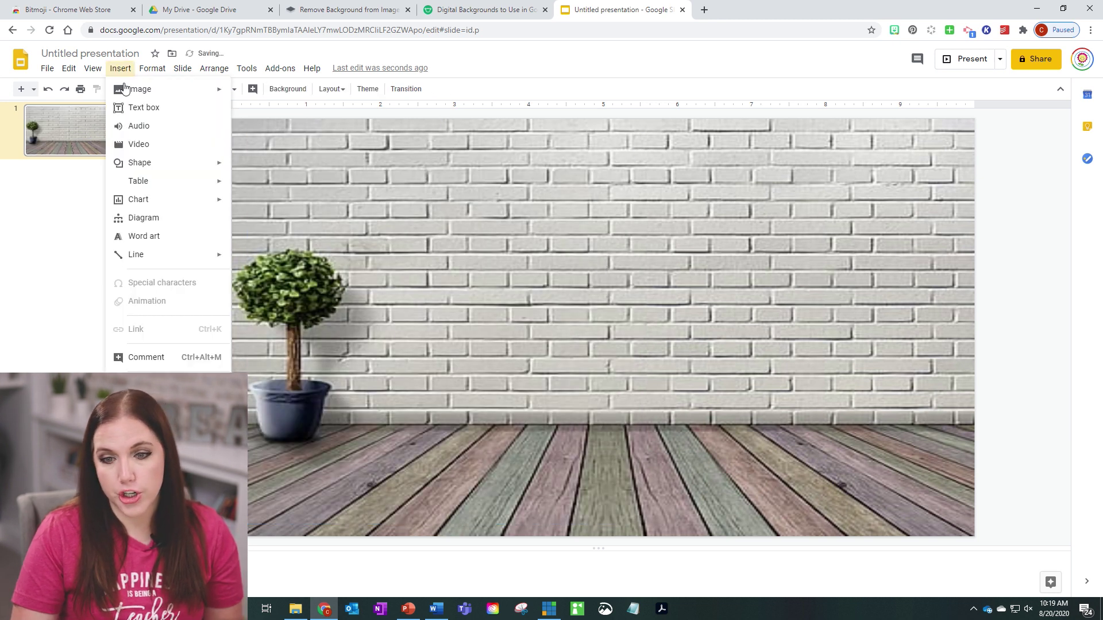
{"action": "mouse_move", "coordinate": [124, 89]}
{"action": "left_click", "coordinate": [266, 112]}
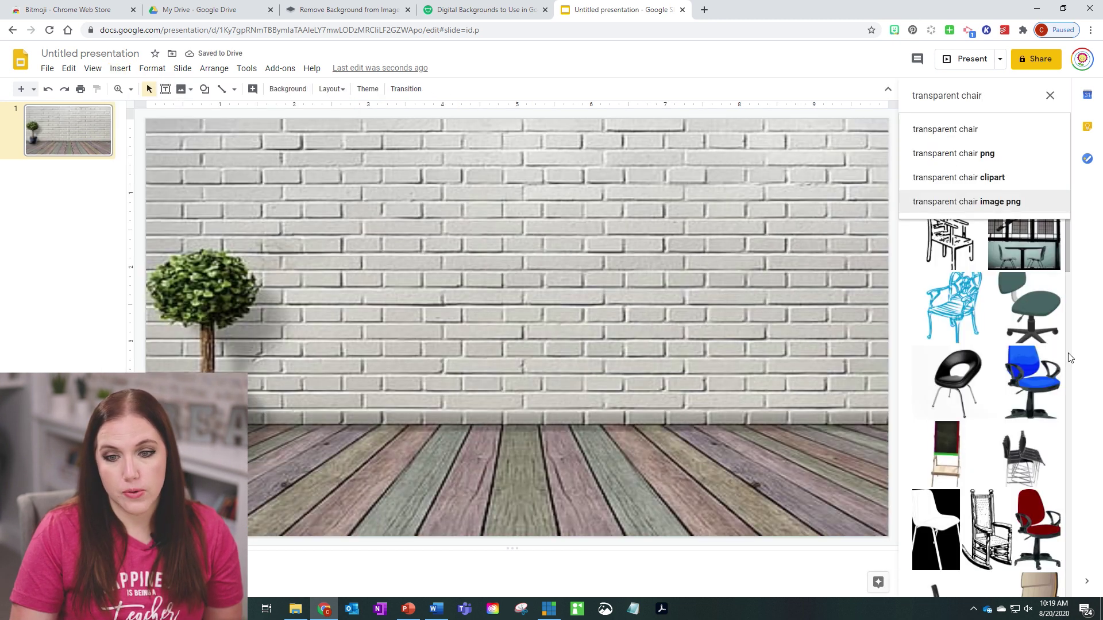
{"action": "scroll", "coordinate": [1057, 379], "scroll_direction": "down", "scroll_amount": 2}
{"action": "double_click", "coordinate": [1034, 424]}
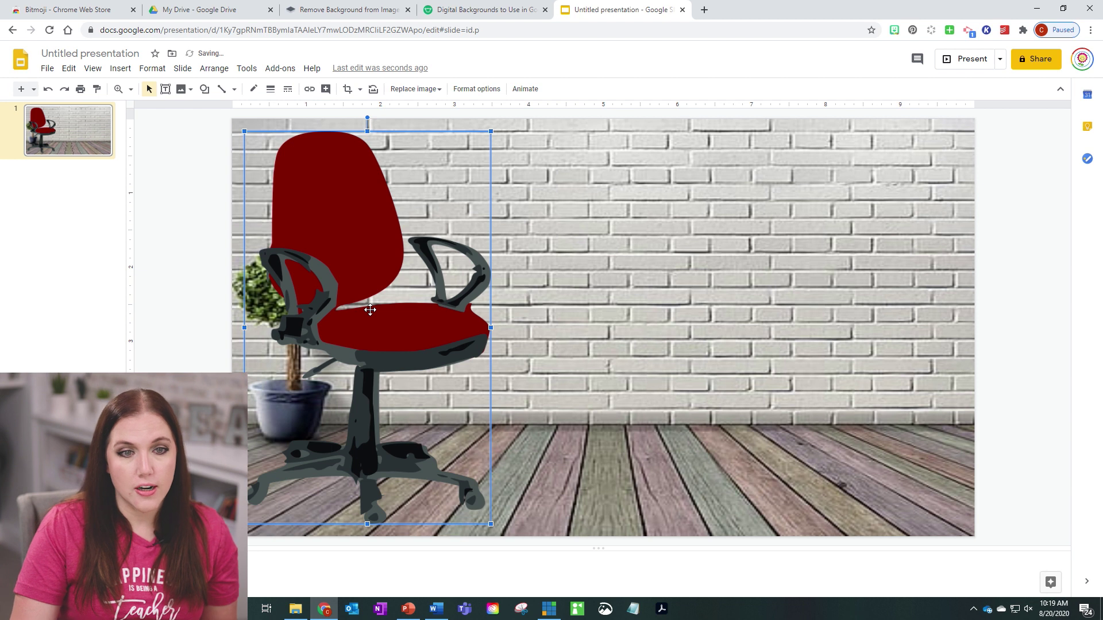
Shrink the red office chair to about 70% of its inserted size and place it on the floor beside the potted tree.
{"action": "left_click_drag", "start_coordinate": [380, 332], "coordinate": [492, 344]}
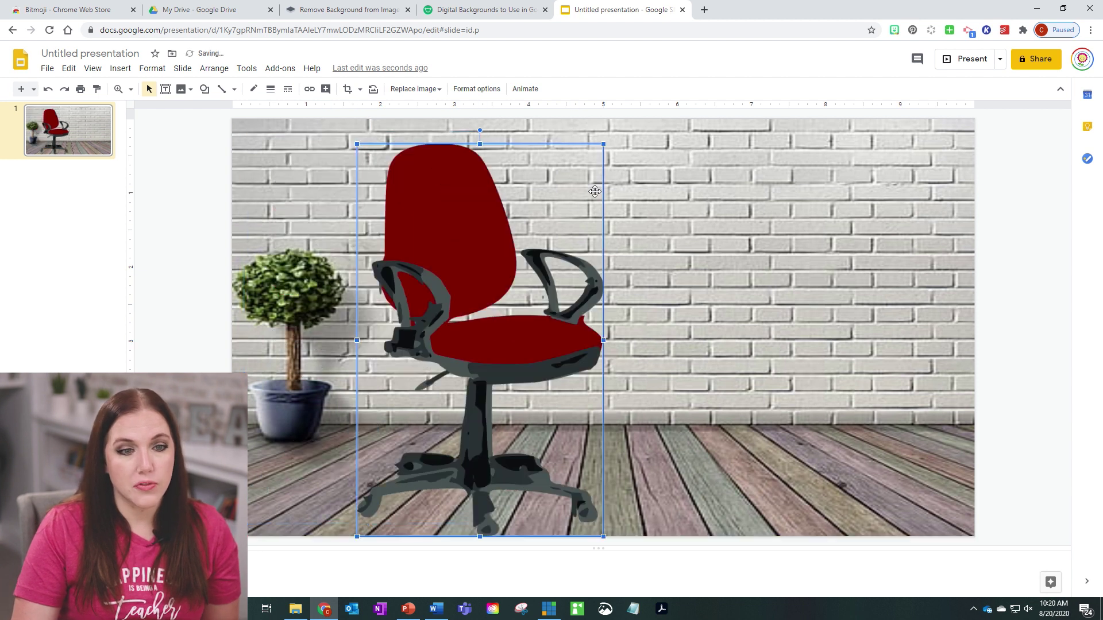
{"action": "left_click_drag", "start_coordinate": [604, 144], "coordinate": [529, 253]}
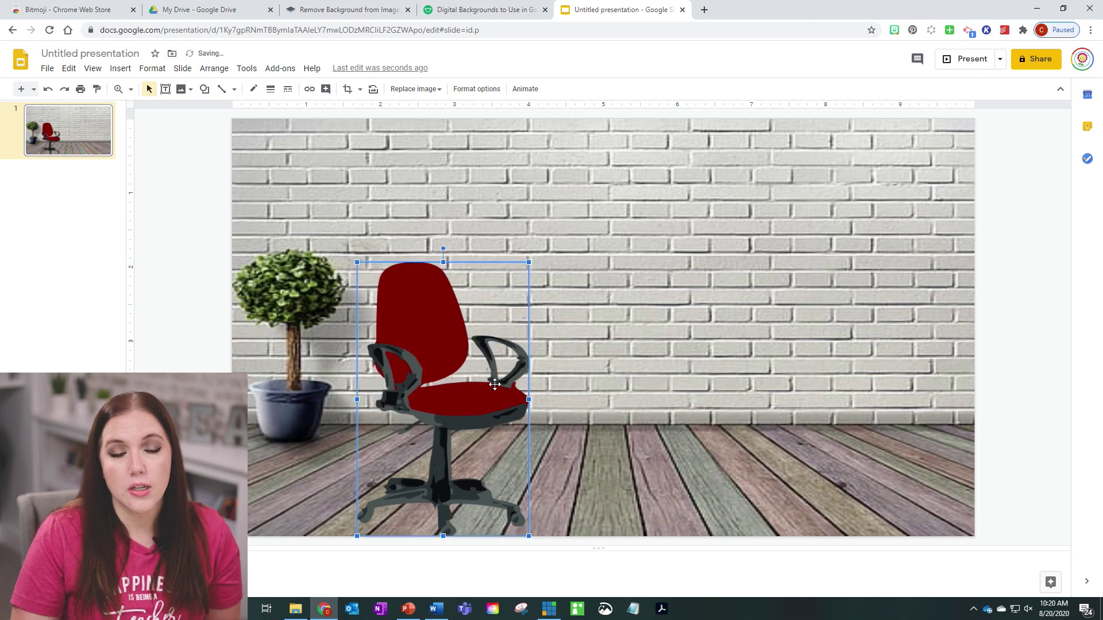
{"action": "left_click_drag", "start_coordinate": [486, 364], "coordinate": [470, 317]}
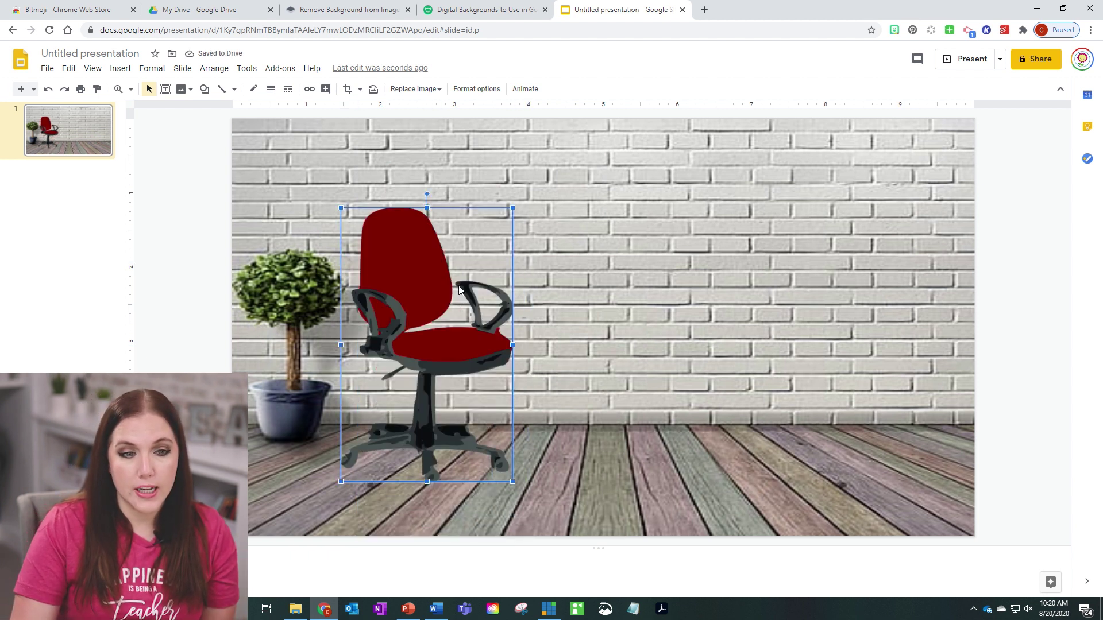
Flip the red office chair horizontally and move it to the right edge of the slide, standing on the wooden floor.
{"action": "right_click", "coordinate": [422, 243]}
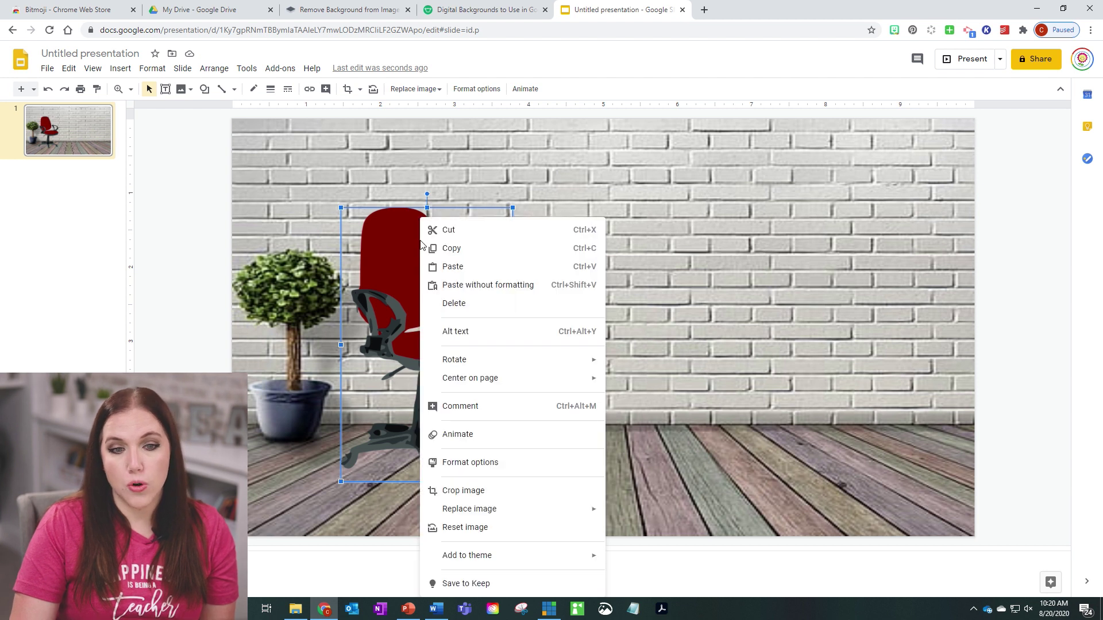
{"action": "mouse_move", "coordinate": [480, 358]}
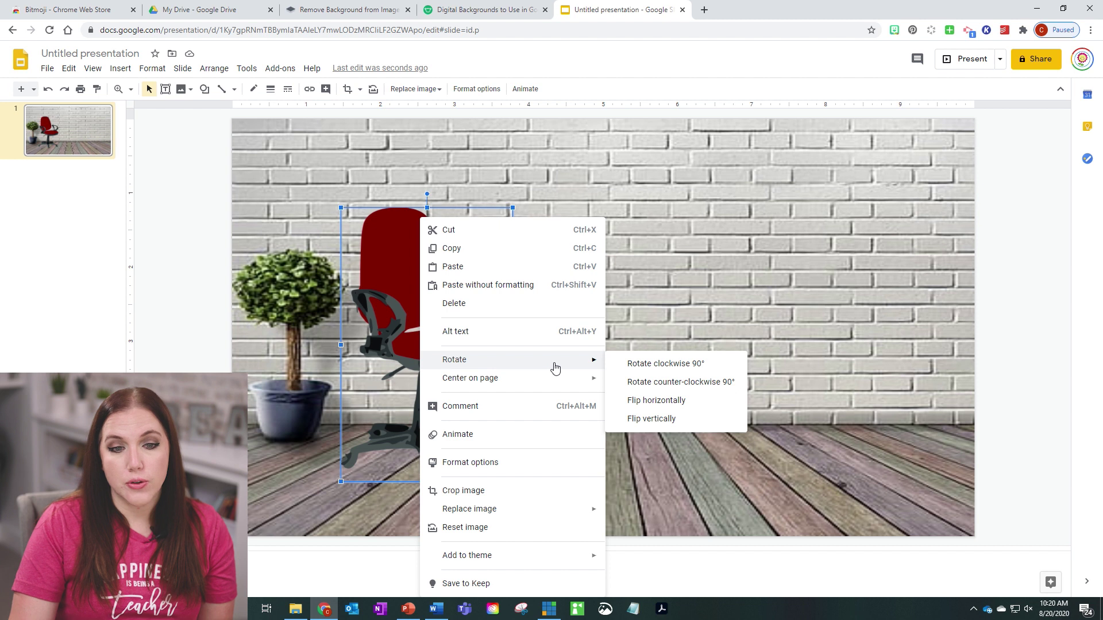
{"action": "left_click", "coordinate": [681, 408]}
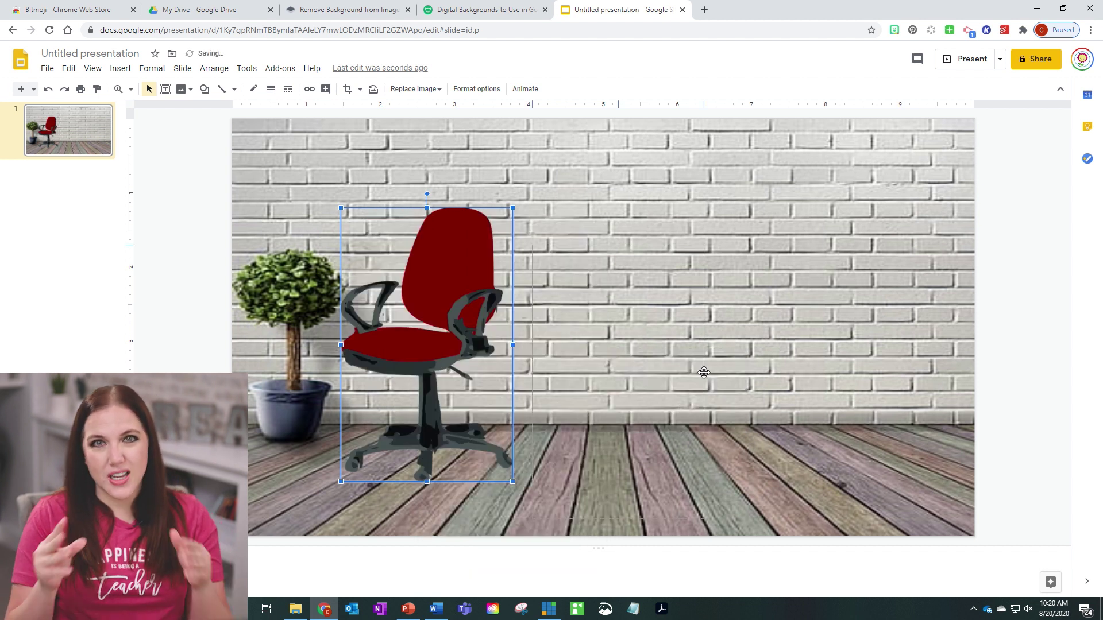
{"action": "left_click_drag", "start_coordinate": [896, 350], "coordinate": [897, 350]}
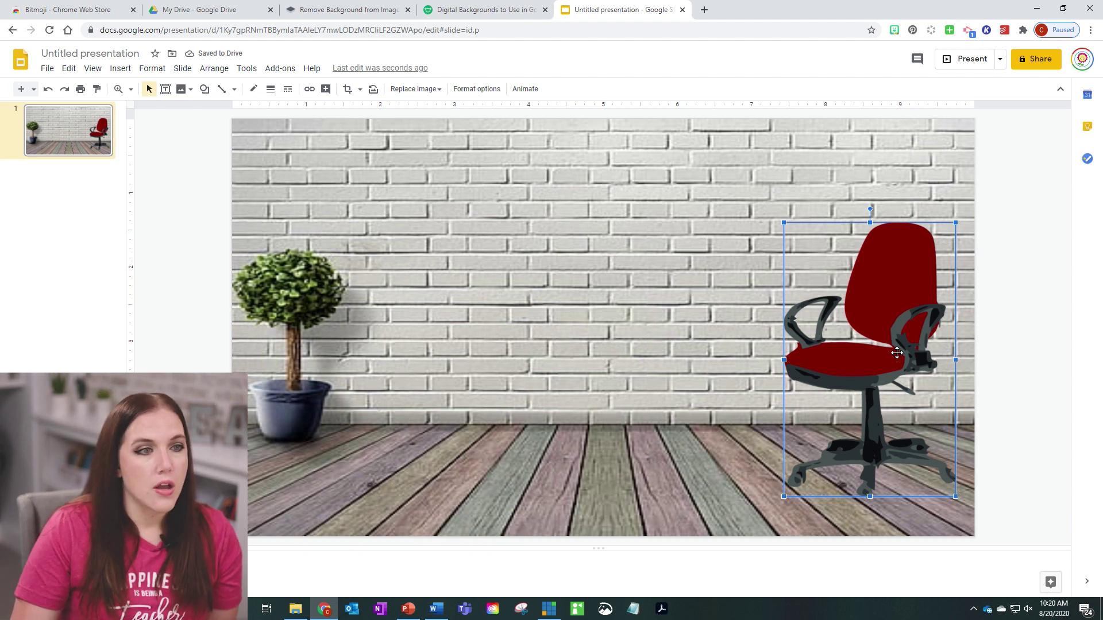
{"action": "left_click_drag", "start_coordinate": [891, 355], "coordinate": [897, 336]}
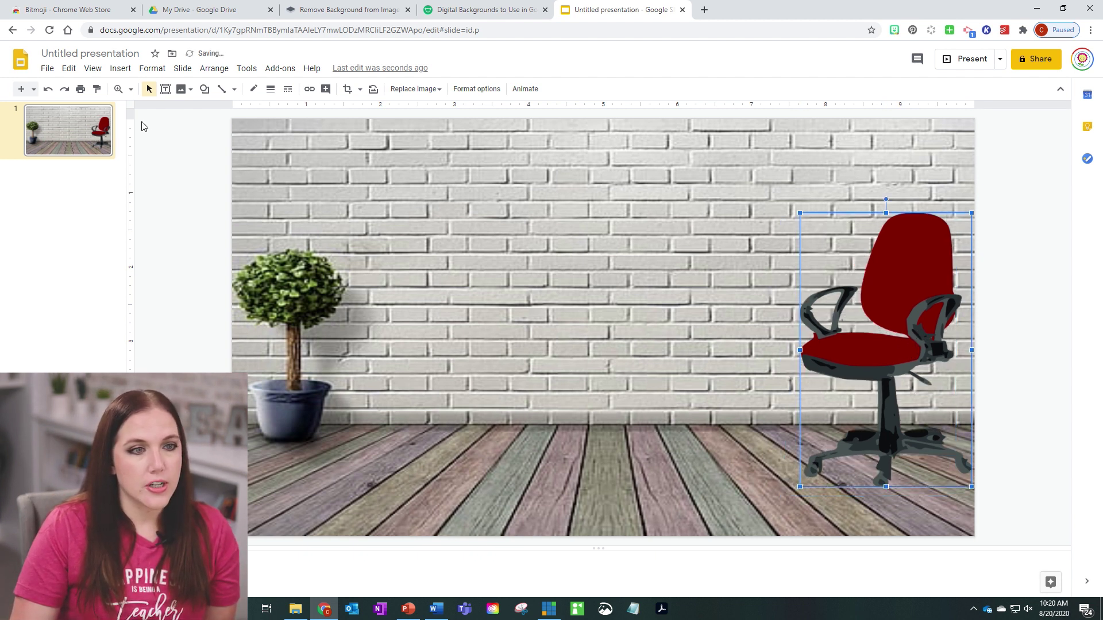
Run a web image search for "transparent desk" to find a desk for the slide.
{"action": "left_click", "coordinate": [121, 68]}
{"action": "mouse_move", "coordinate": [190, 90]}
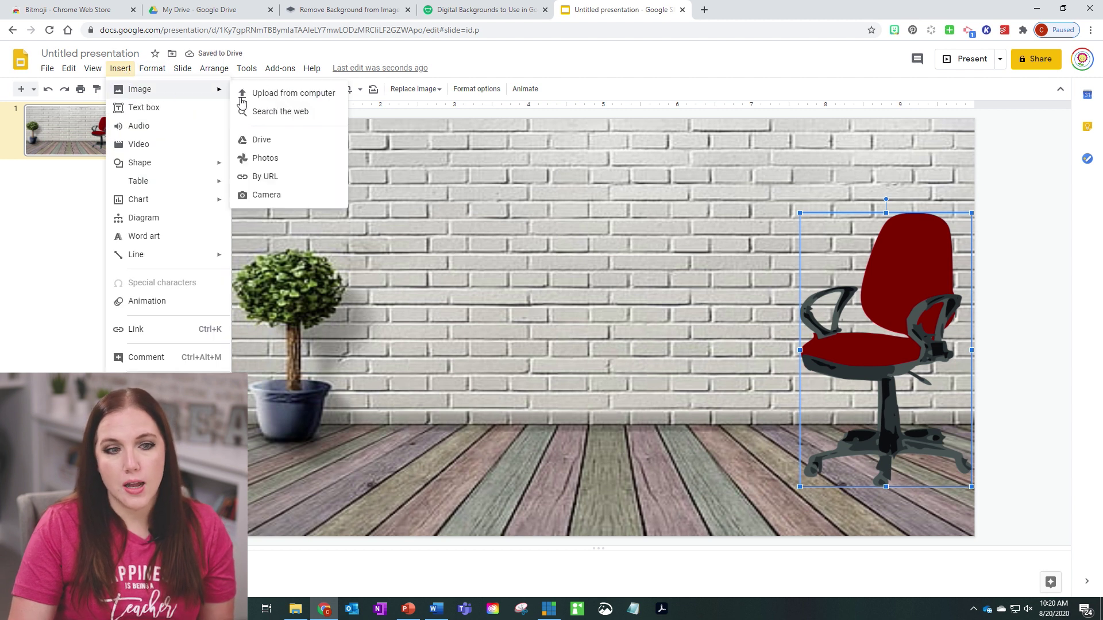
{"action": "left_click", "coordinate": [271, 113]}
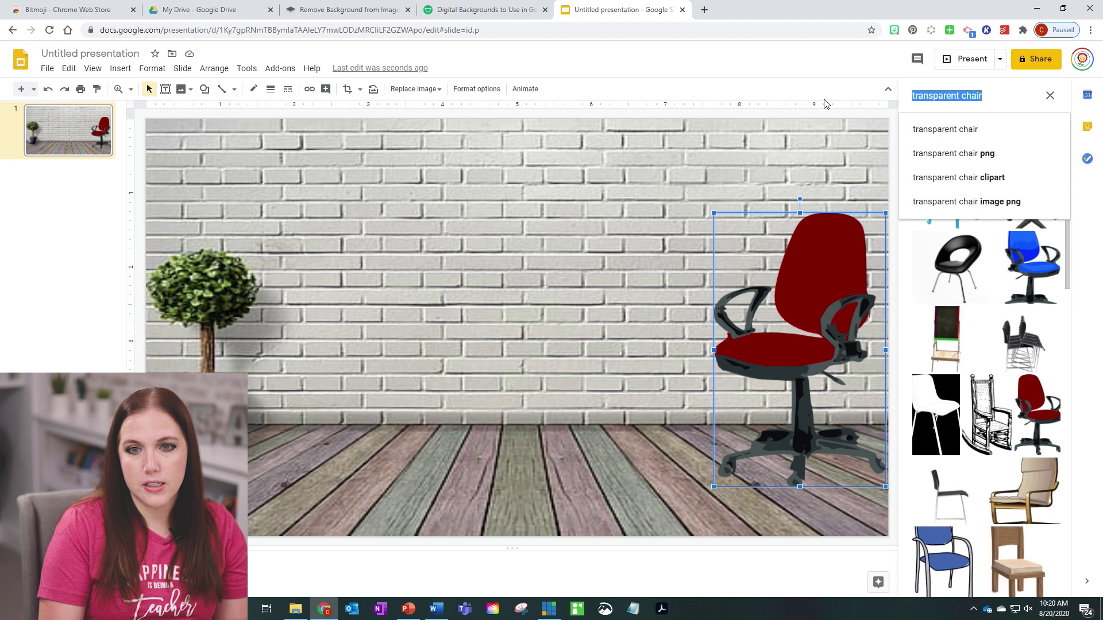
{"action": "key", "text": "End"}
{"action": "key", "text": "BackSpace"}
{"action": "key", "text": "BackSpace"}
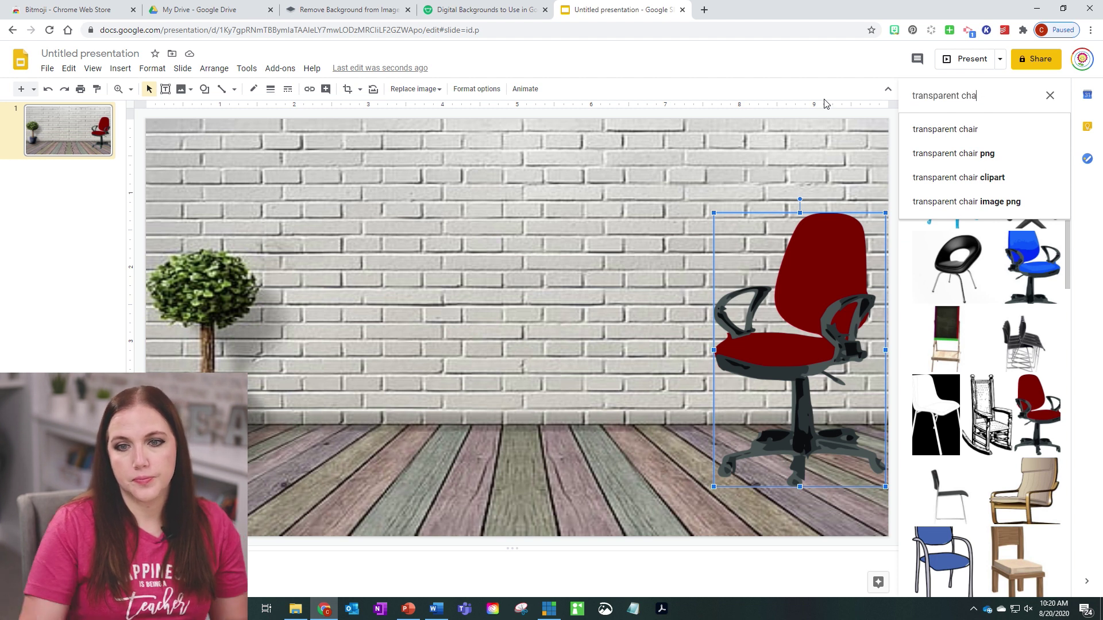
{"action": "type", "text": "desk"}
{"action": "key", "text": "Return"}
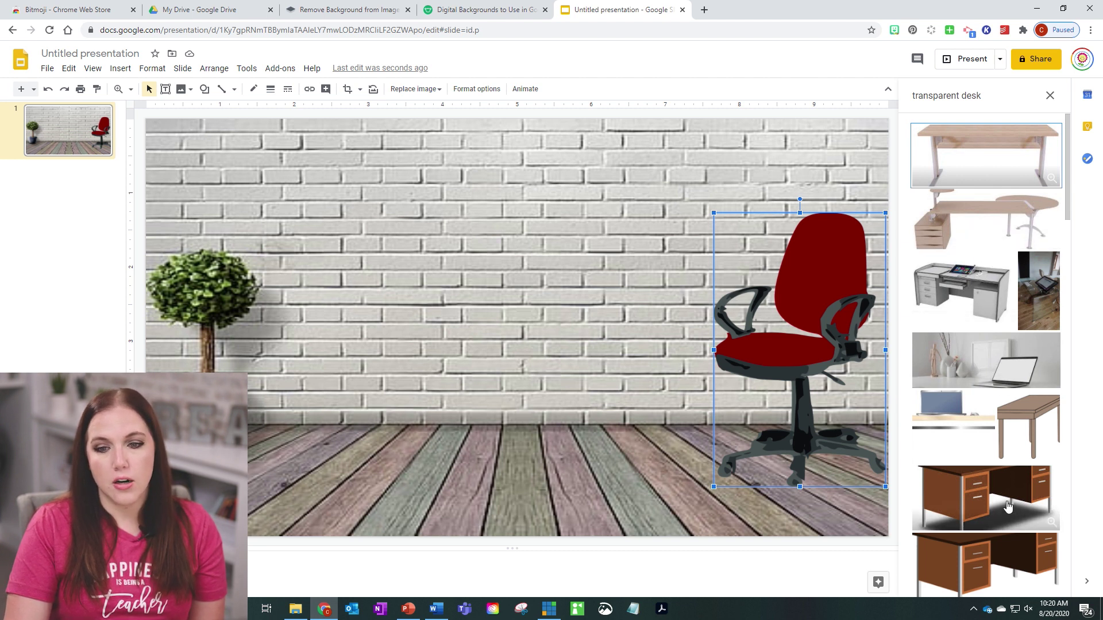
Insert the brown desk with metal legs, shrink it to about half the slide's width, and place it just left of the red chair.
{"action": "left_click", "coordinate": [986, 498]}
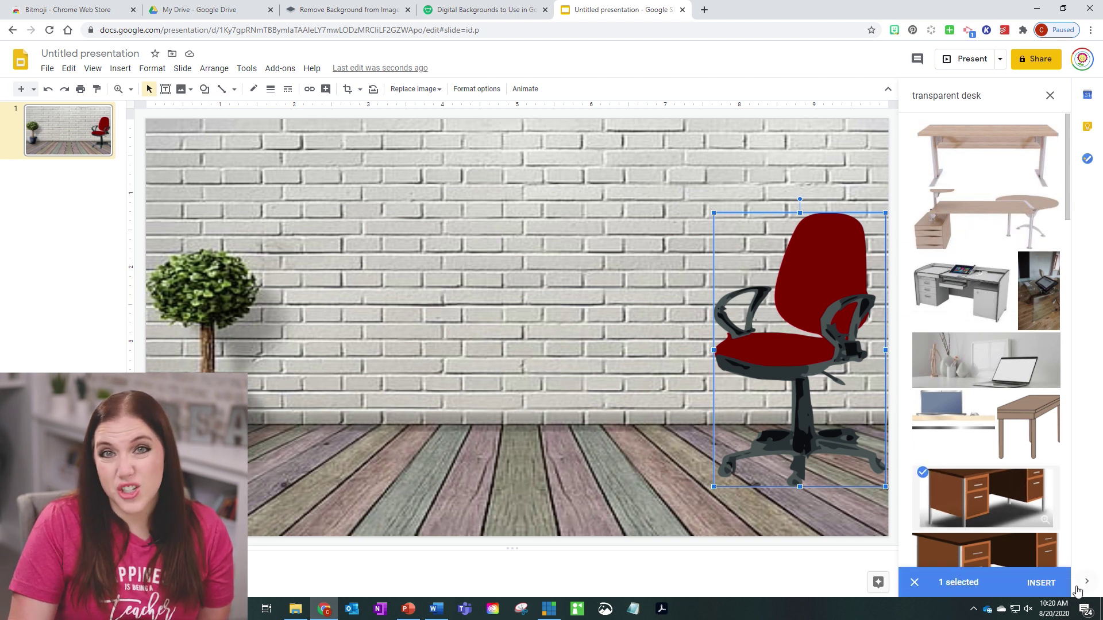
{"action": "left_click", "coordinate": [1042, 584]}
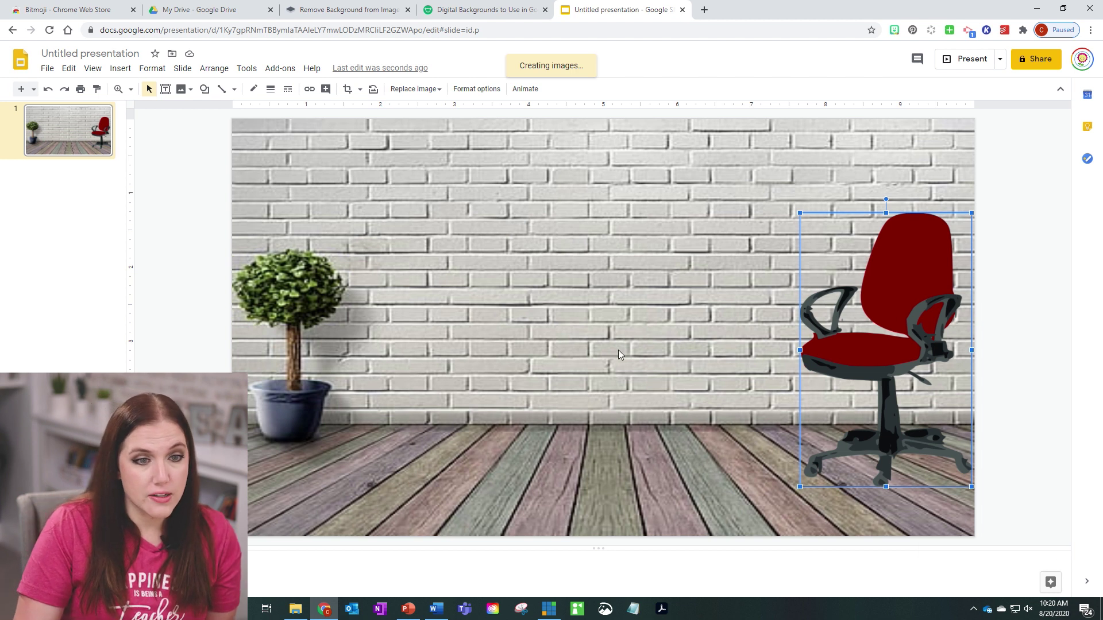
{"action": "left_click_drag", "start_coordinate": [242, 131], "coordinate": [400, 241]}
{"action": "left_click_drag", "start_coordinate": [518, 303], "coordinate": [548, 335]}
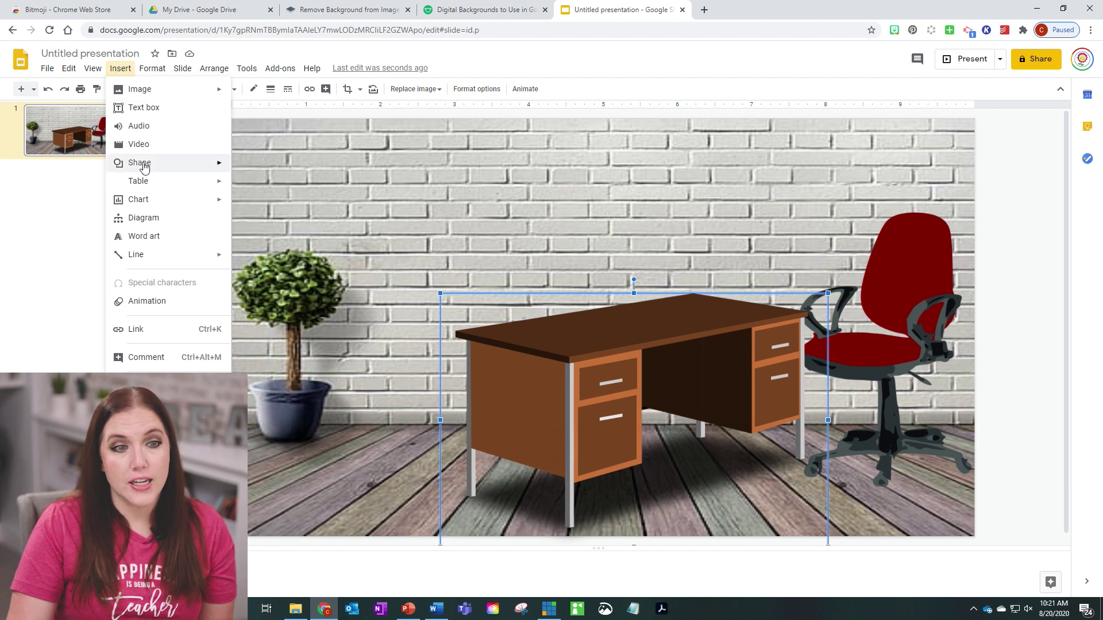
Draw a wide rectangle shape on the brick wall above the desk.
{"action": "mouse_move", "coordinate": [145, 166]}
{"action": "mouse_move", "coordinate": [253, 168]}
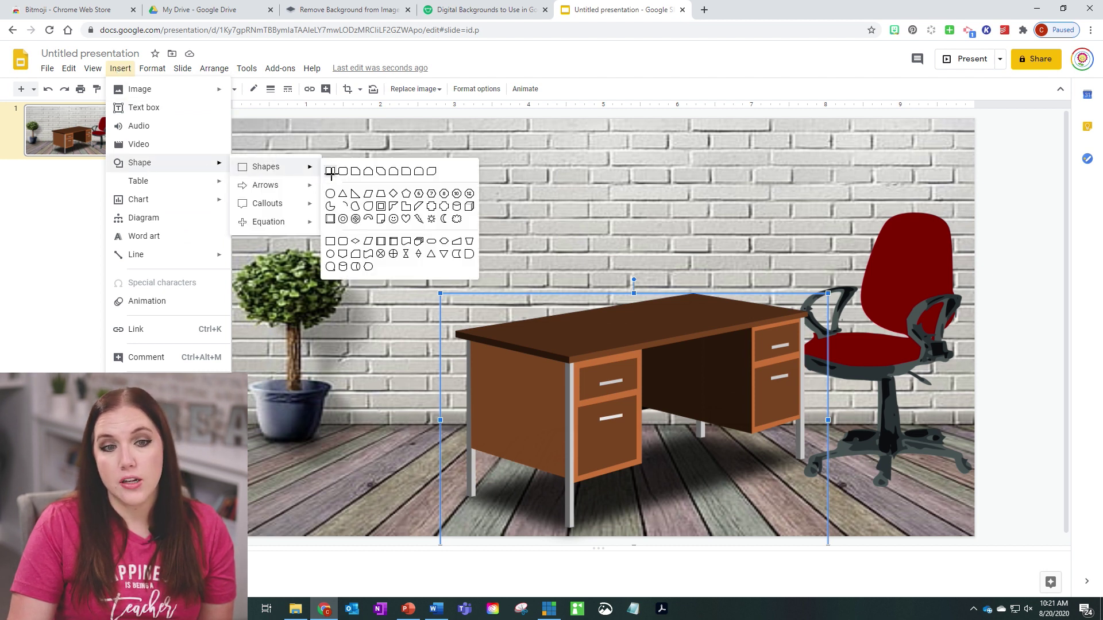
{"action": "left_click", "coordinate": [332, 179]}
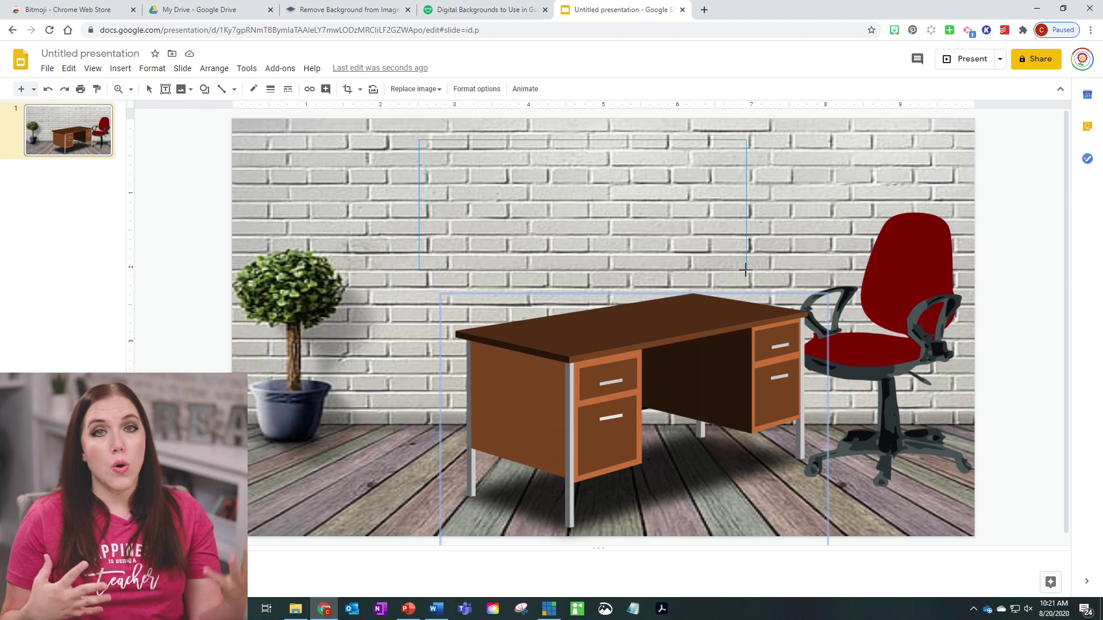